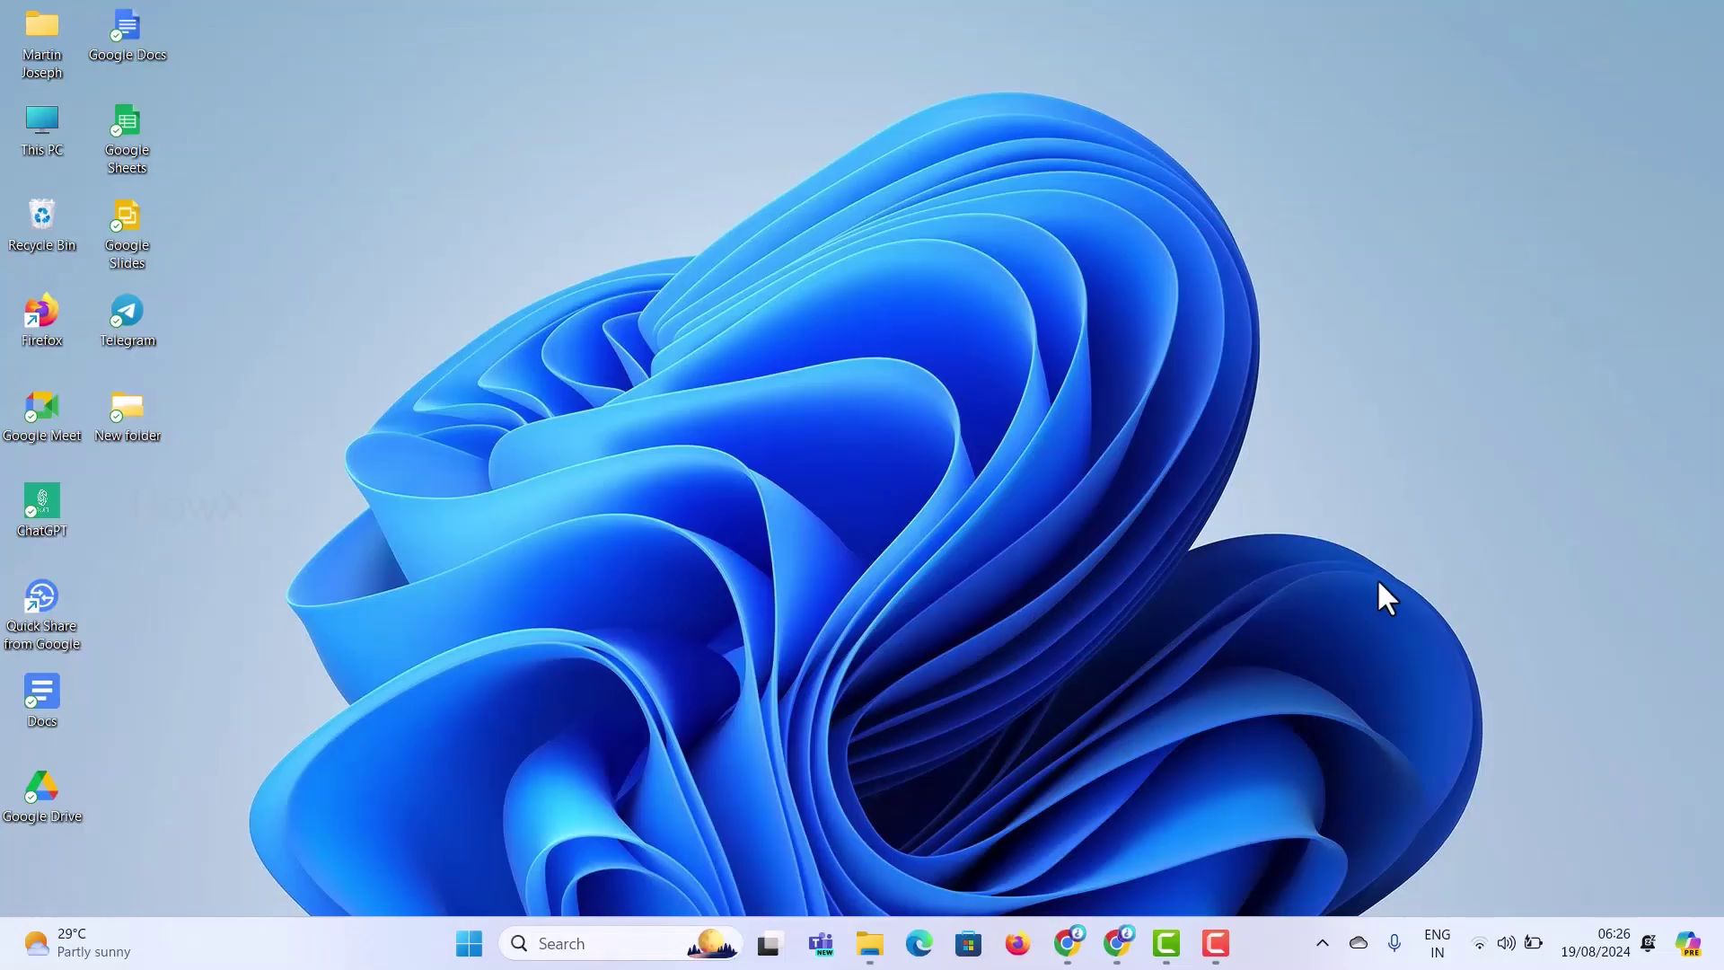
- Bring up Chrome, browse the Google apps grid in a new tab, then return to the untitled names spreadsheet
click(1117, 943)
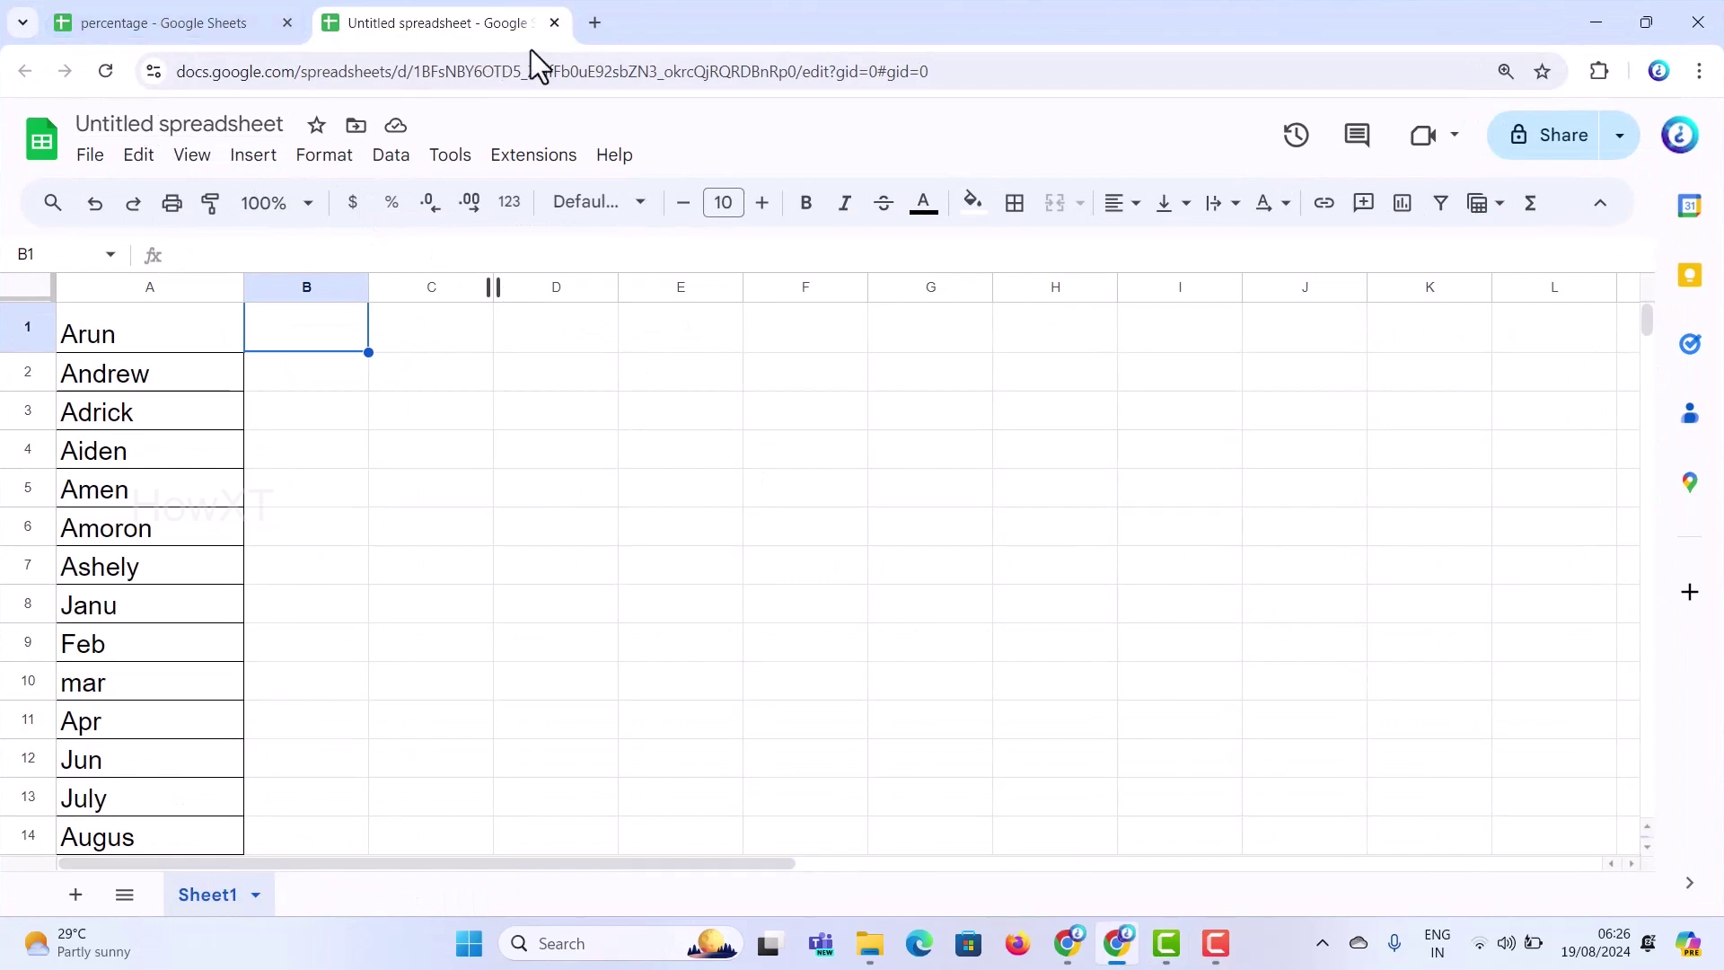
click(596, 22)
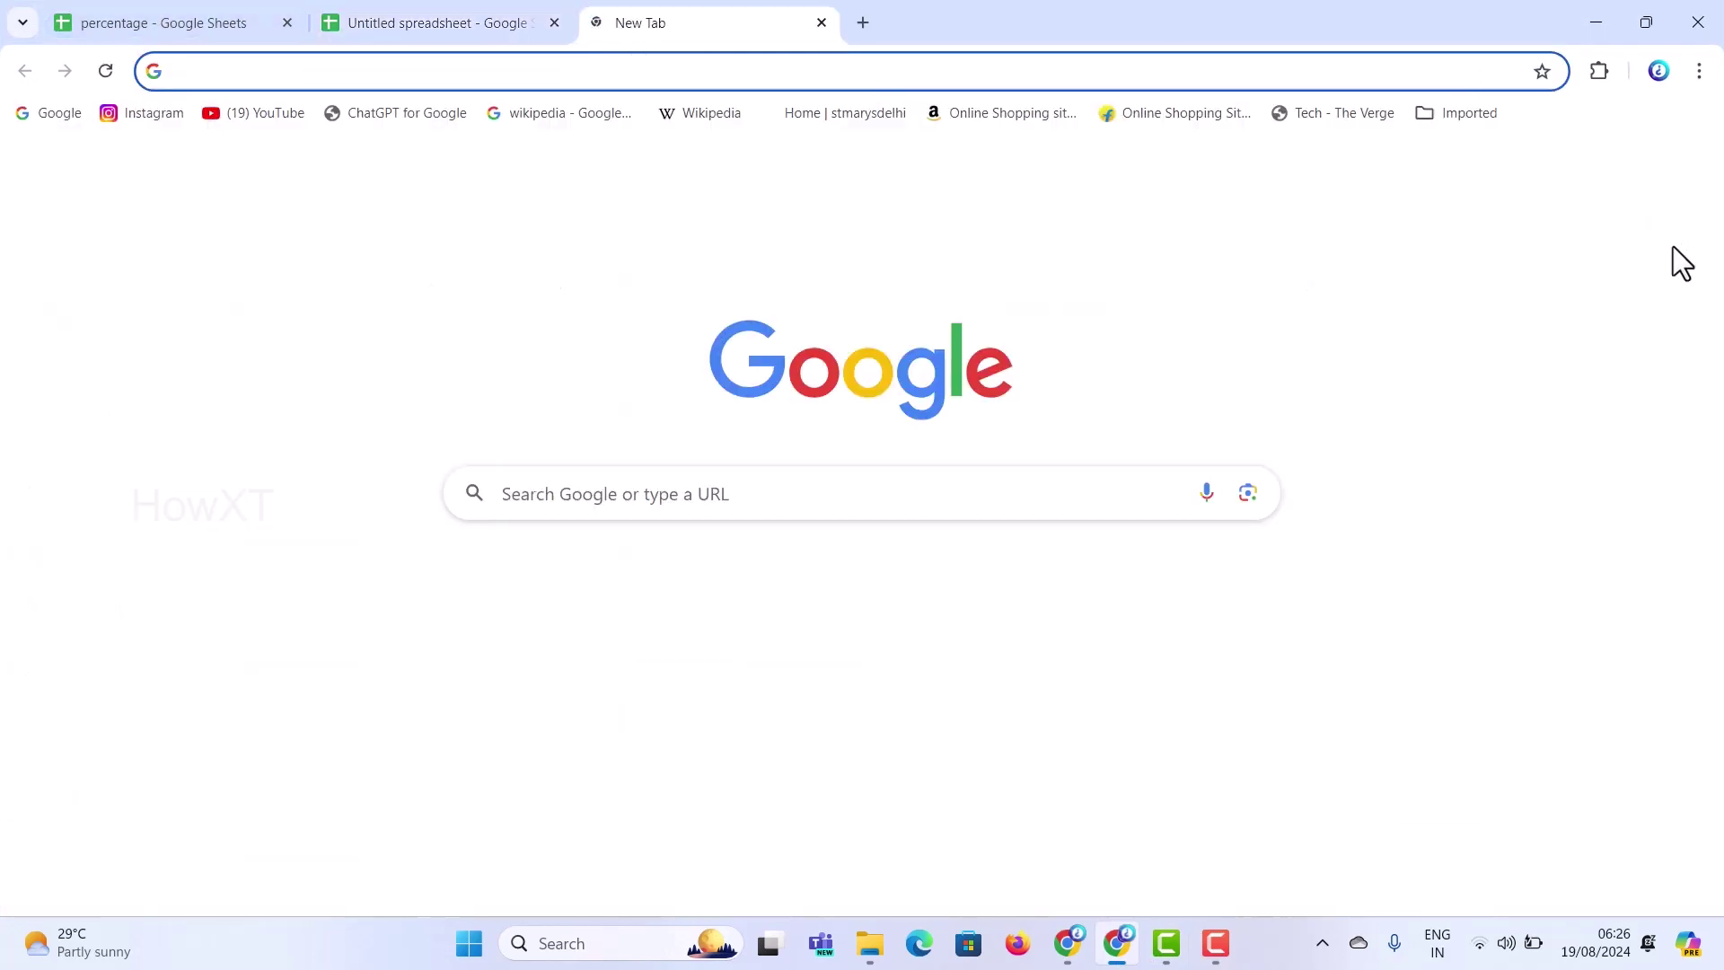
click(1633, 172)
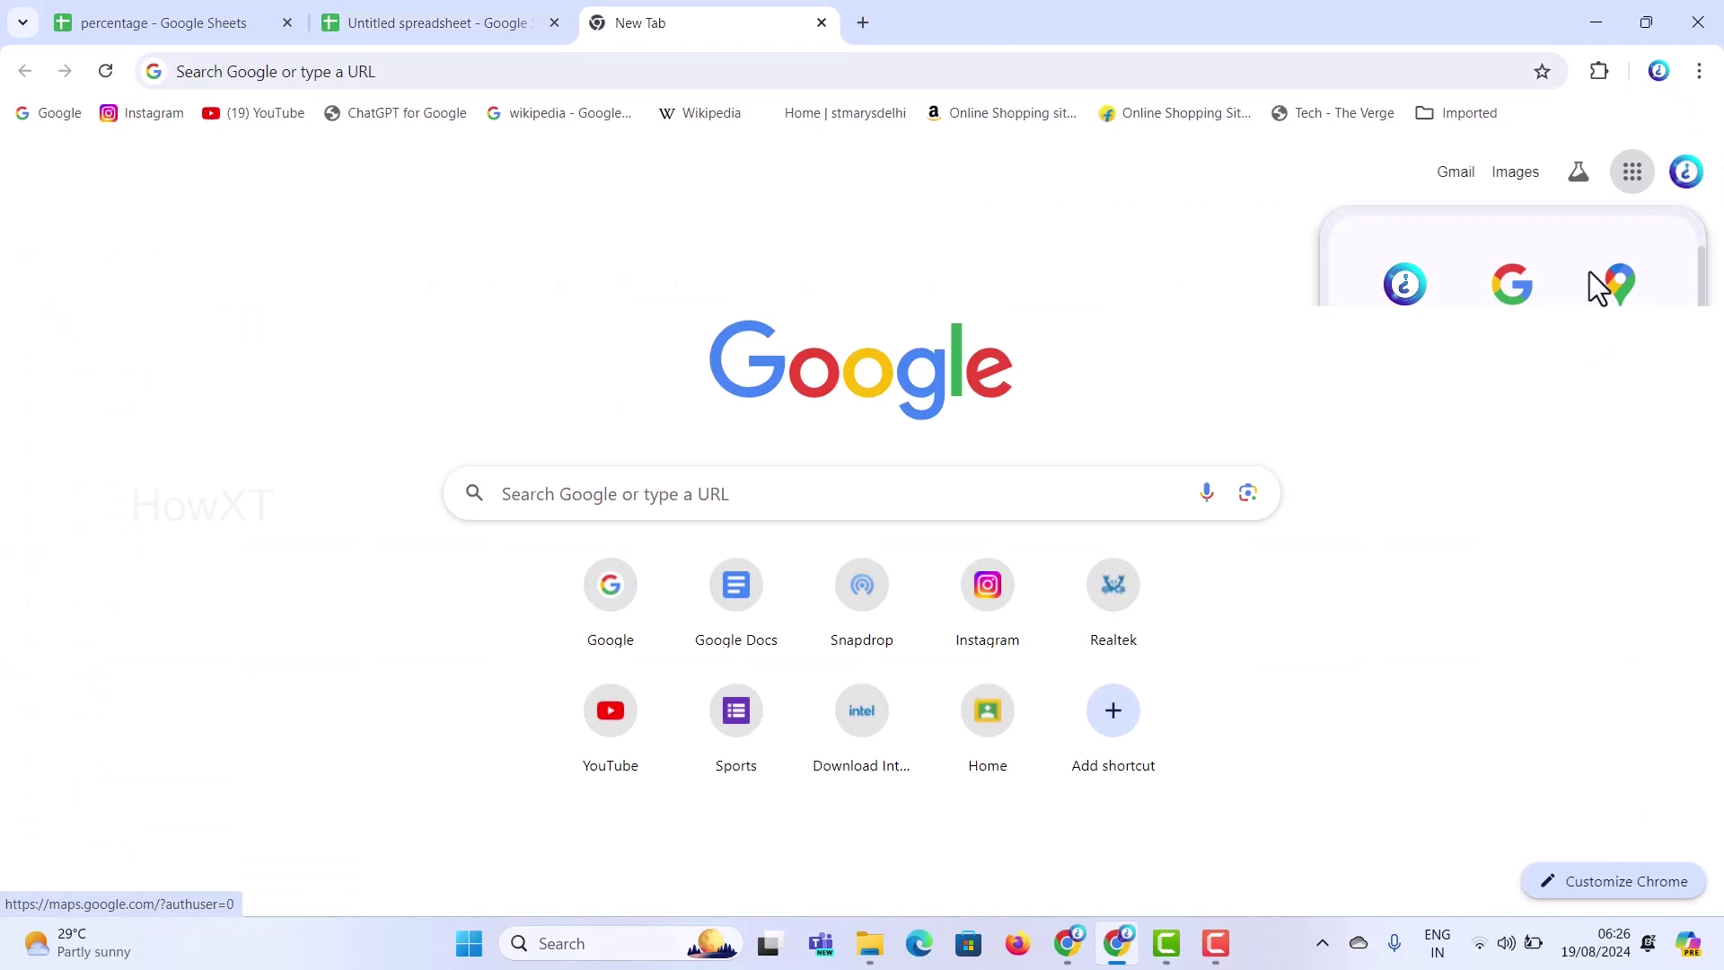
scroll(1526, 593, down, 2)
scroll(1562, 570, down, 2)
scroll(1580, 467, down, 3)
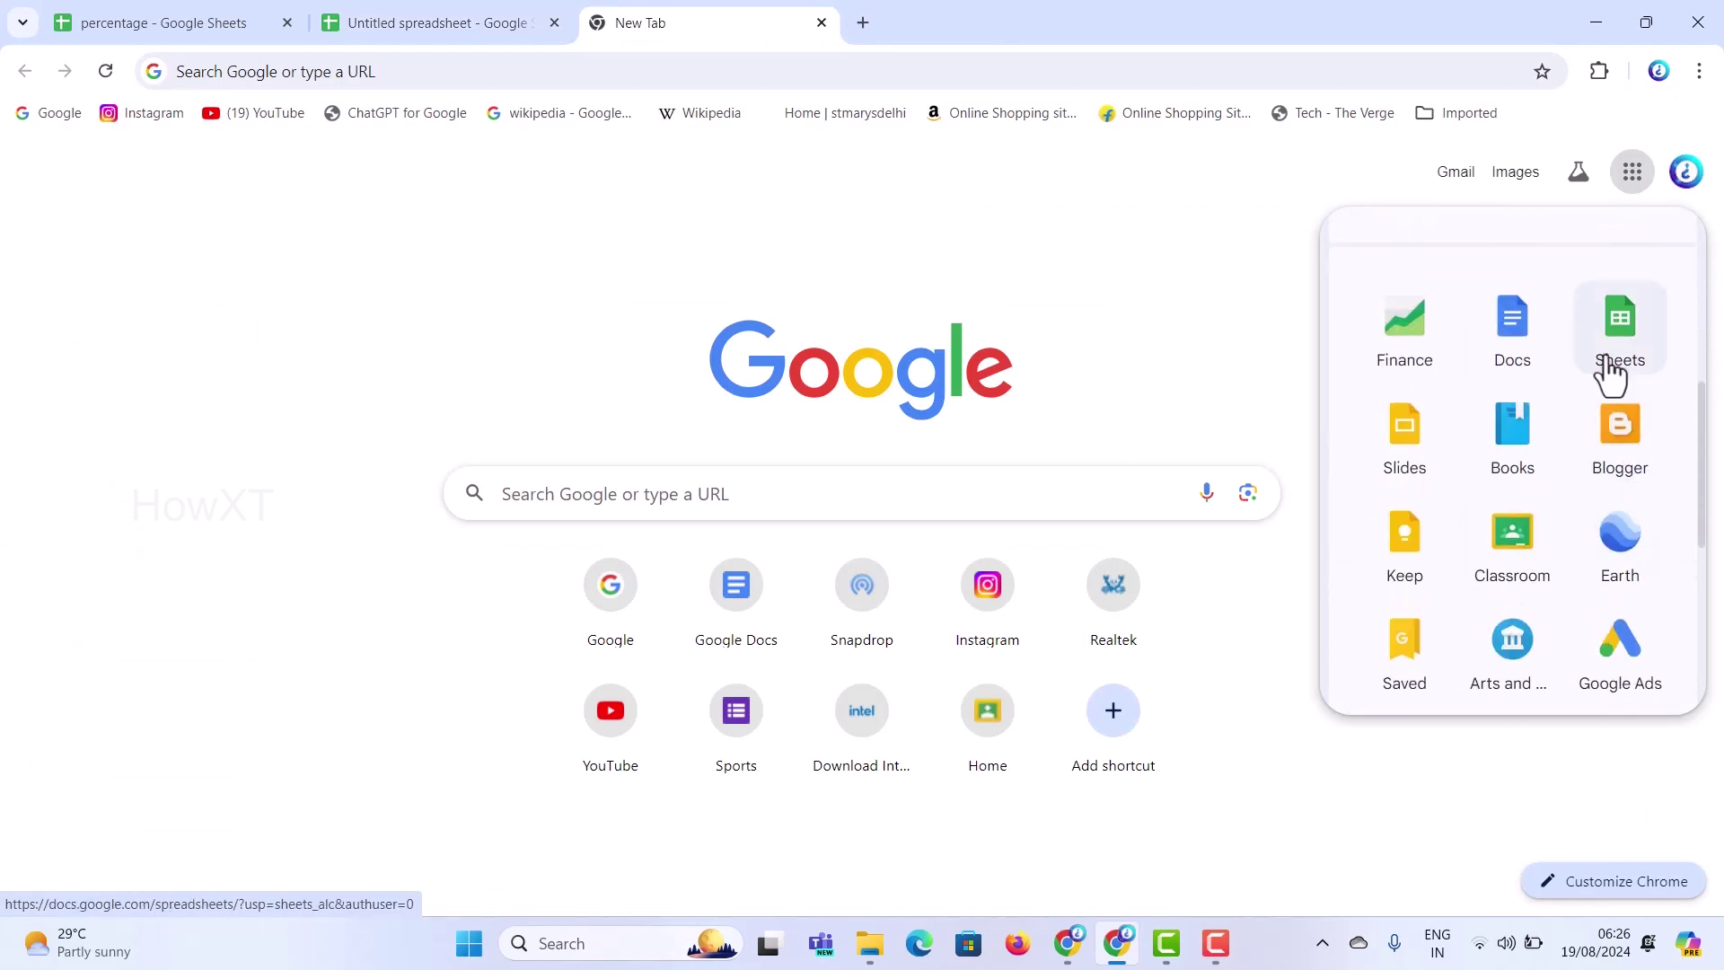
click(386, 23)
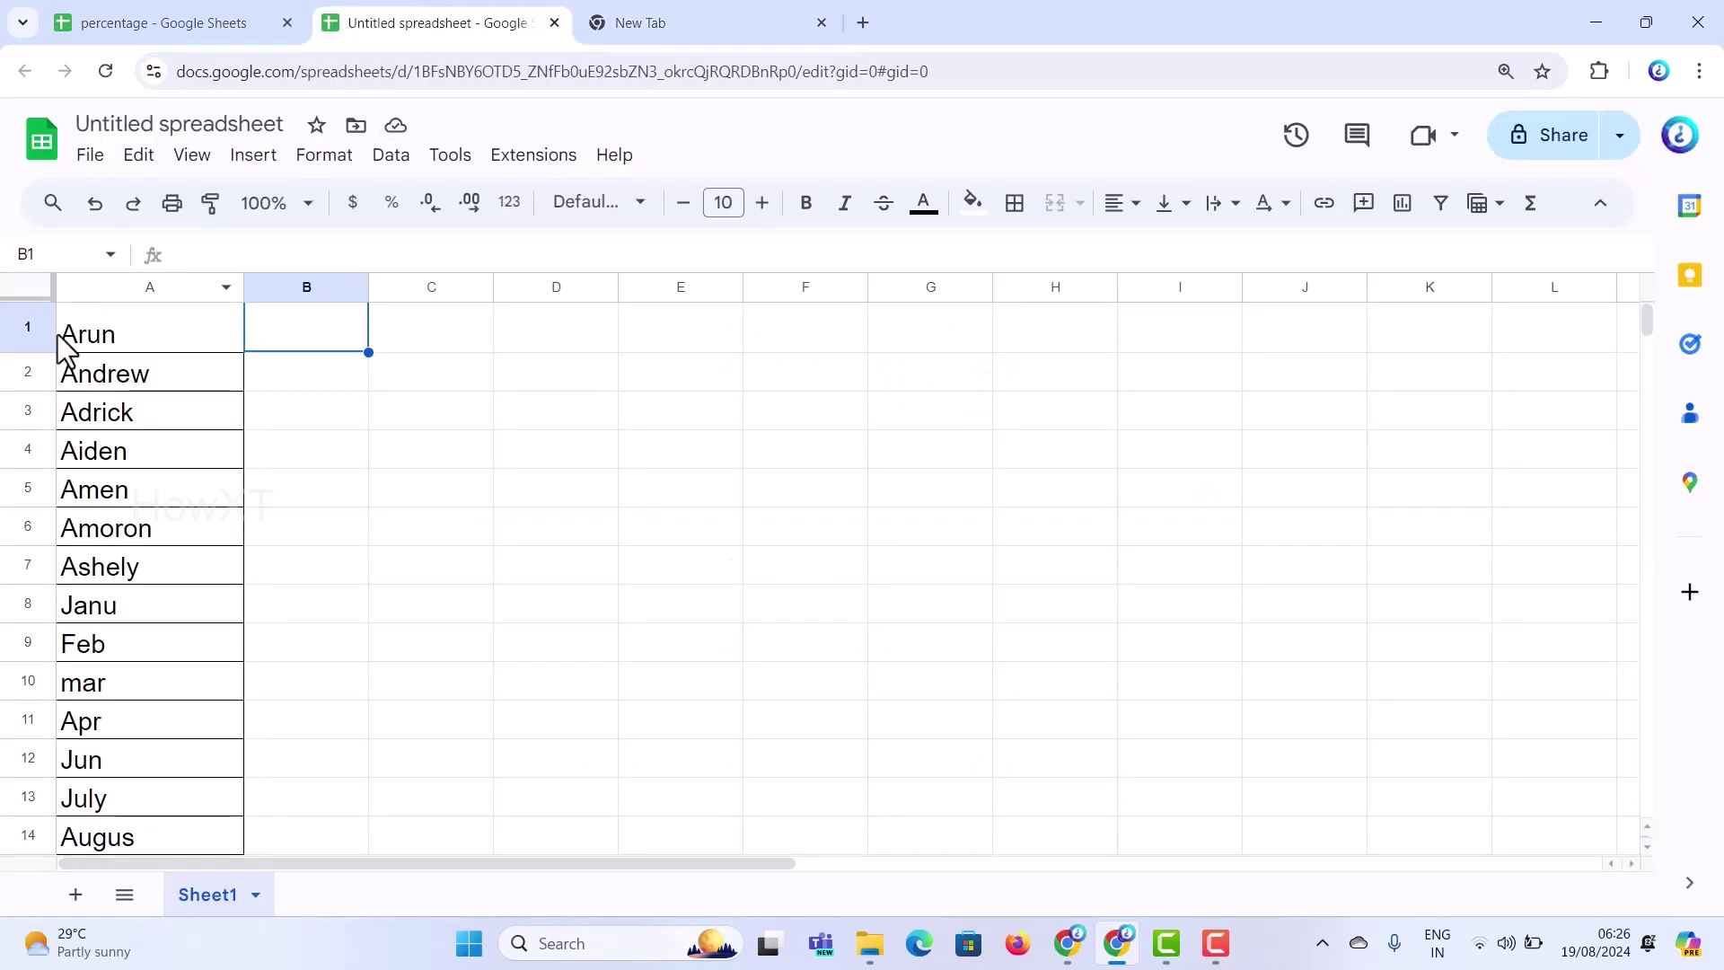
click(158, 317)
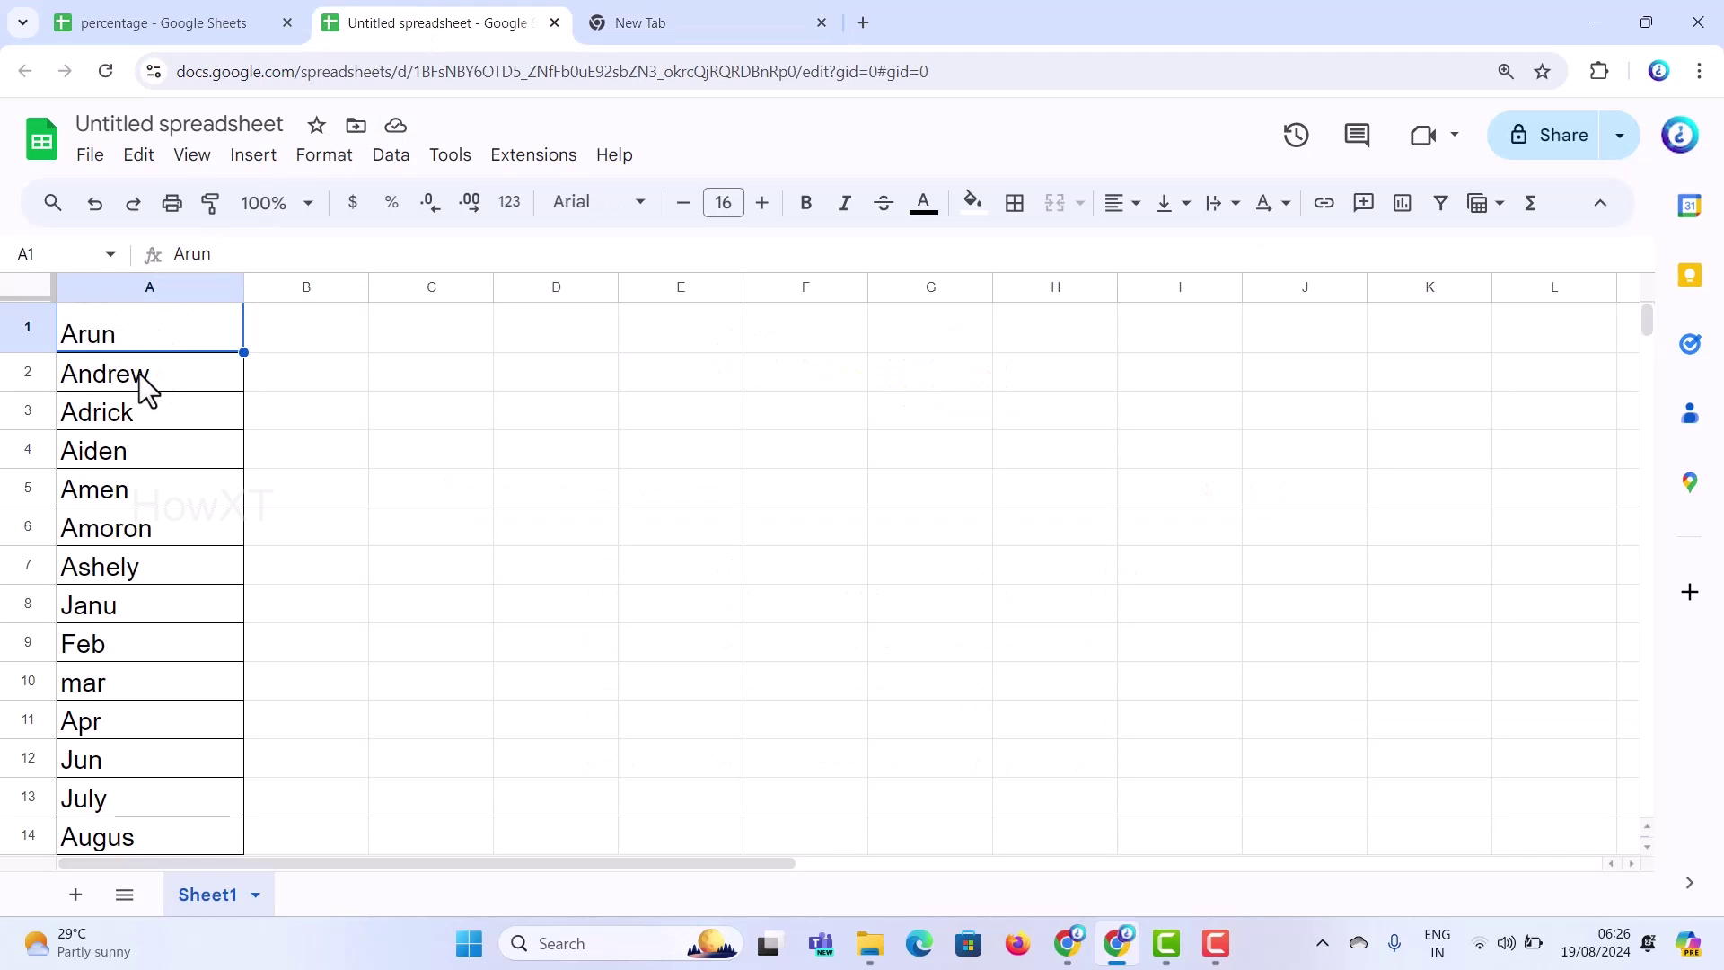
scroll(138, 374, down, 5)
scroll(138, 373, down, 5)
scroll(138, 373, up, 10)
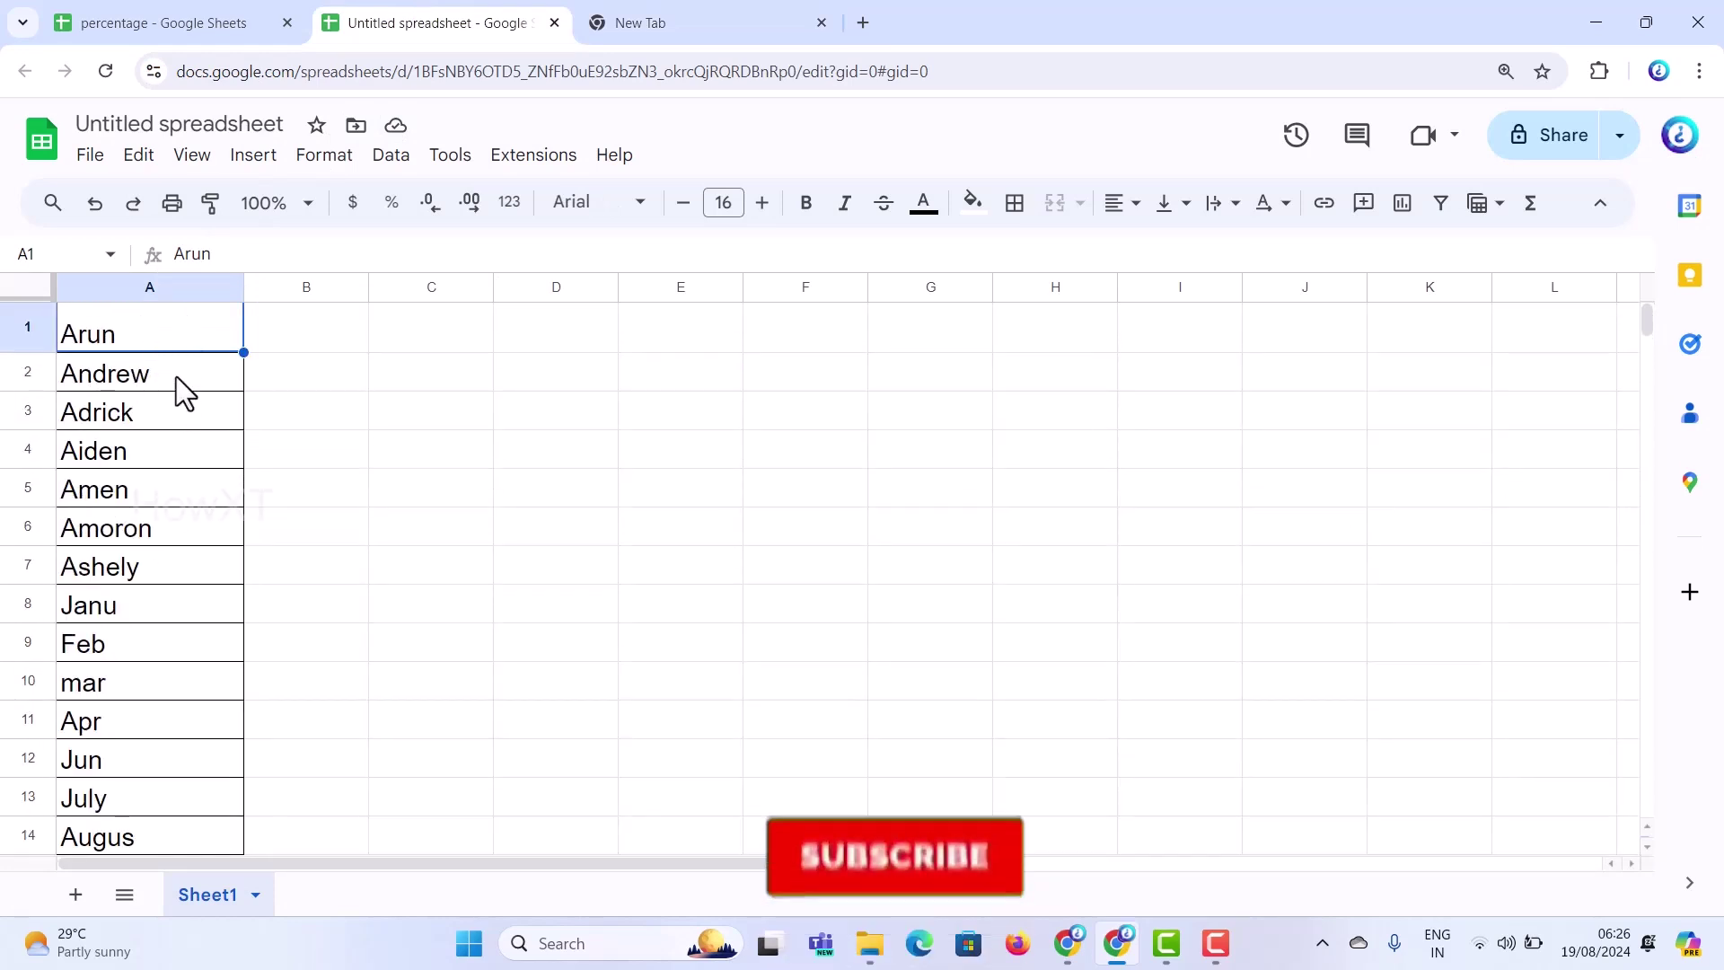
click(159, 363)
key(Down)
key(Down)
key(Down)
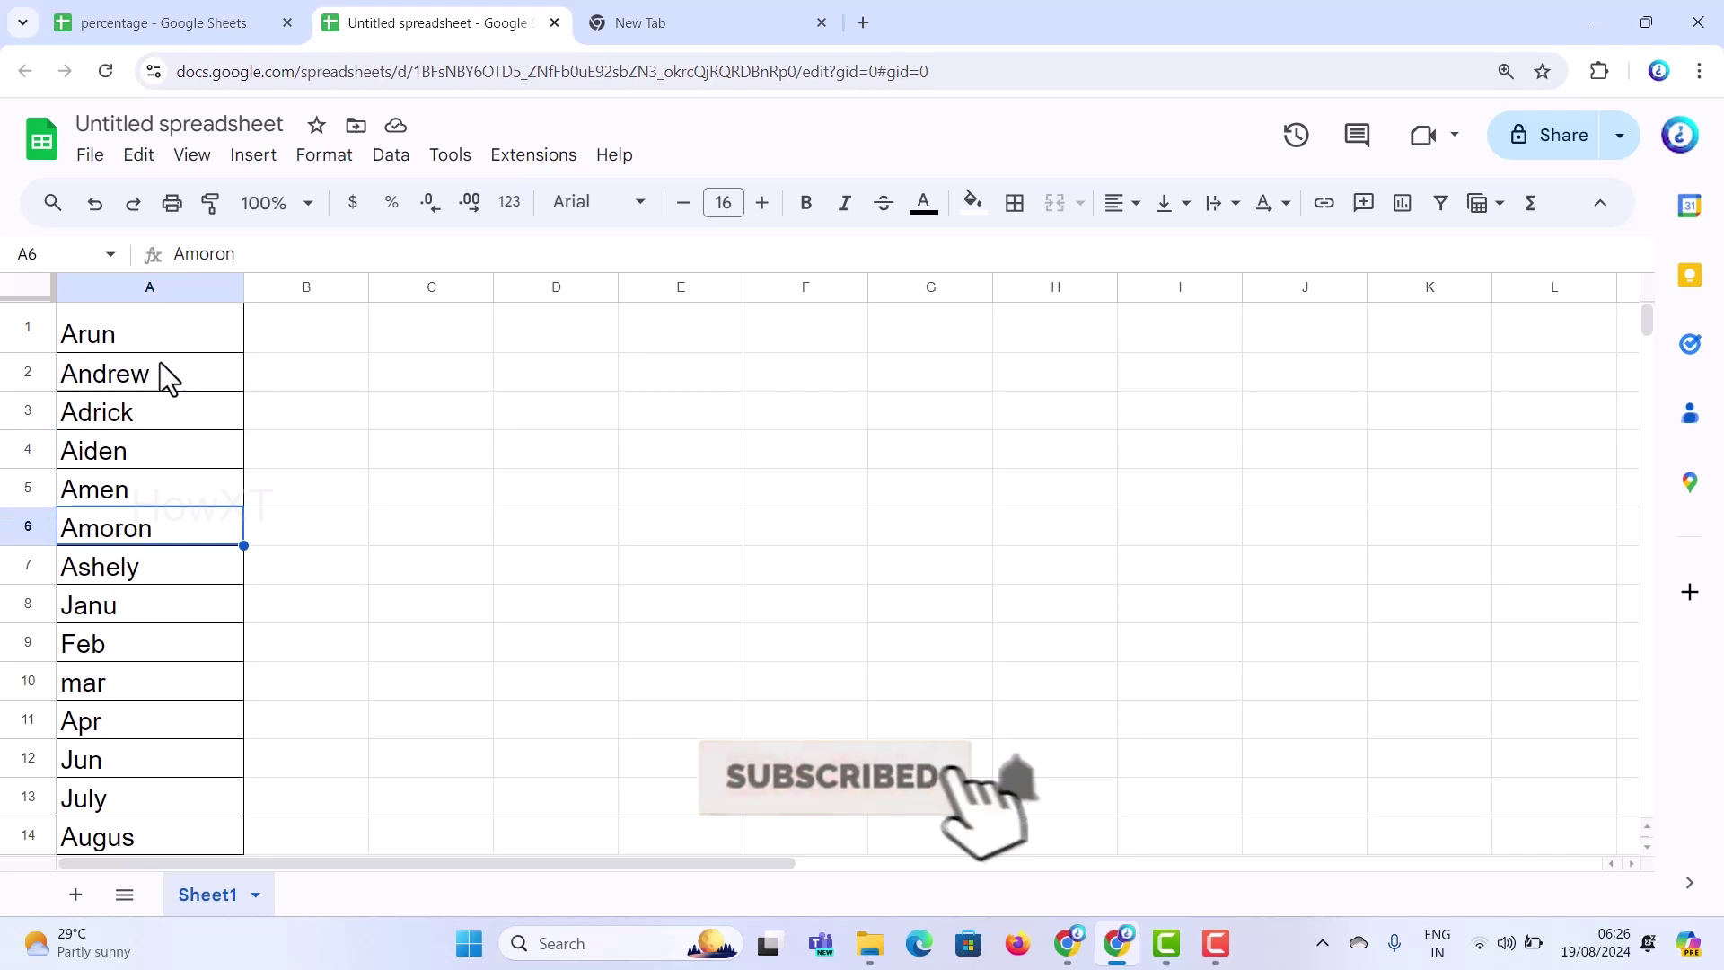
key(Down)
key(Down)
key(Down)
key(Down)
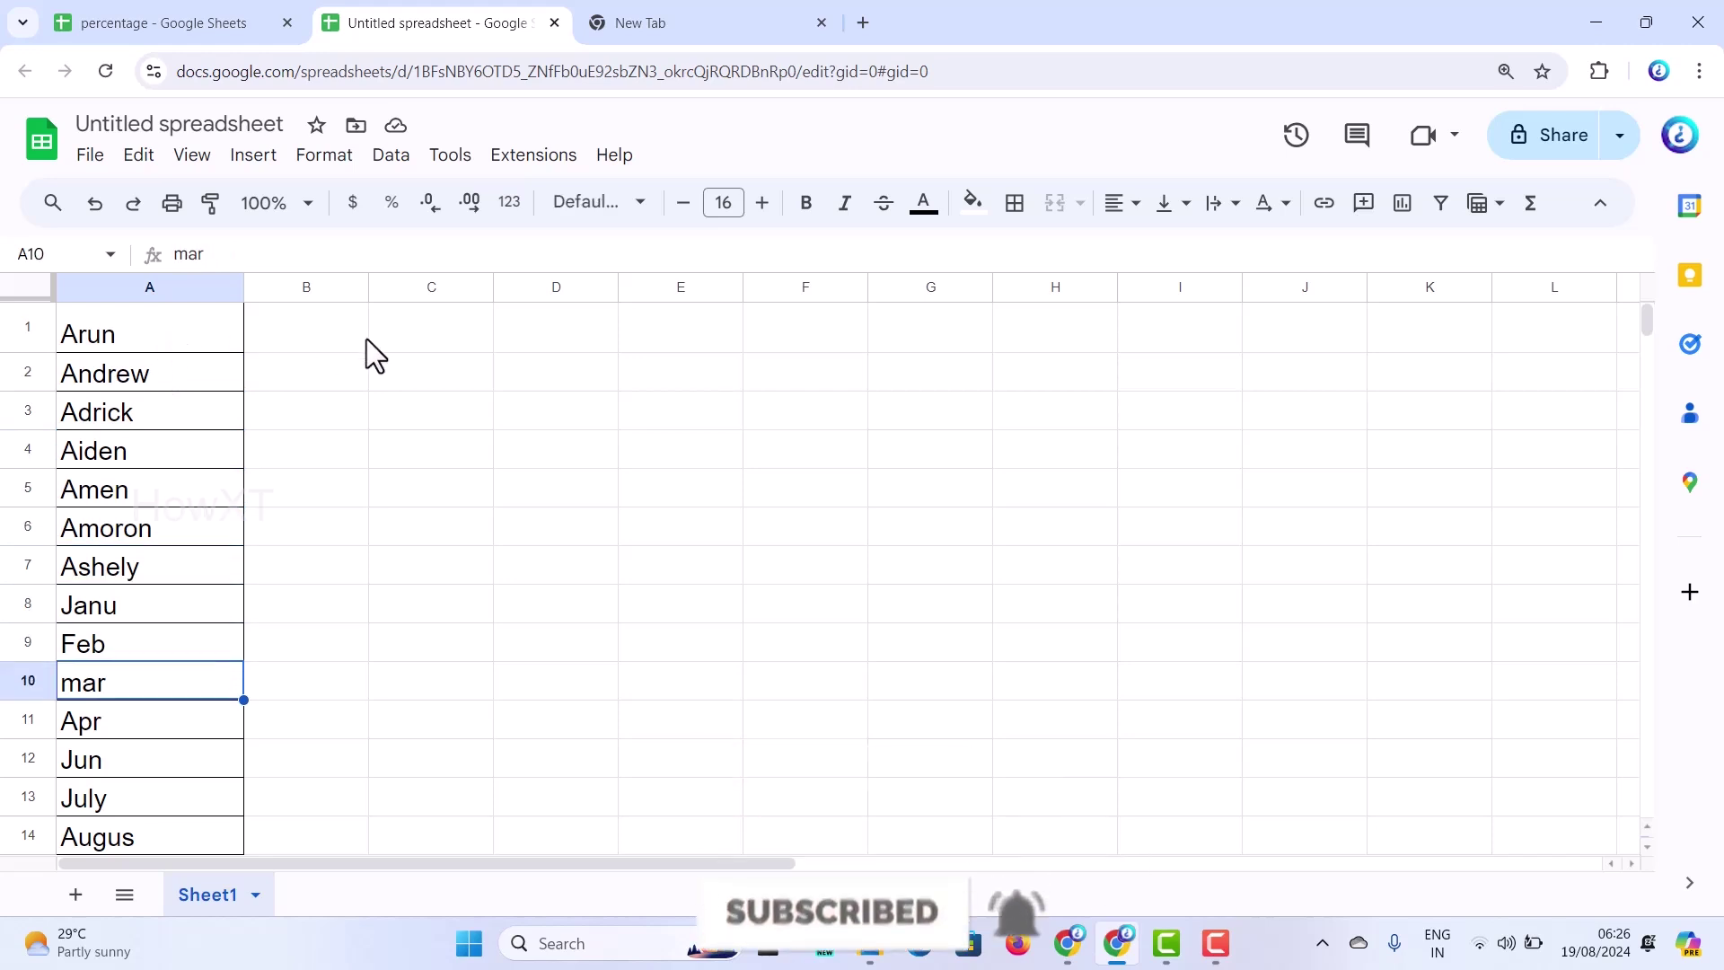
click(352, 336)
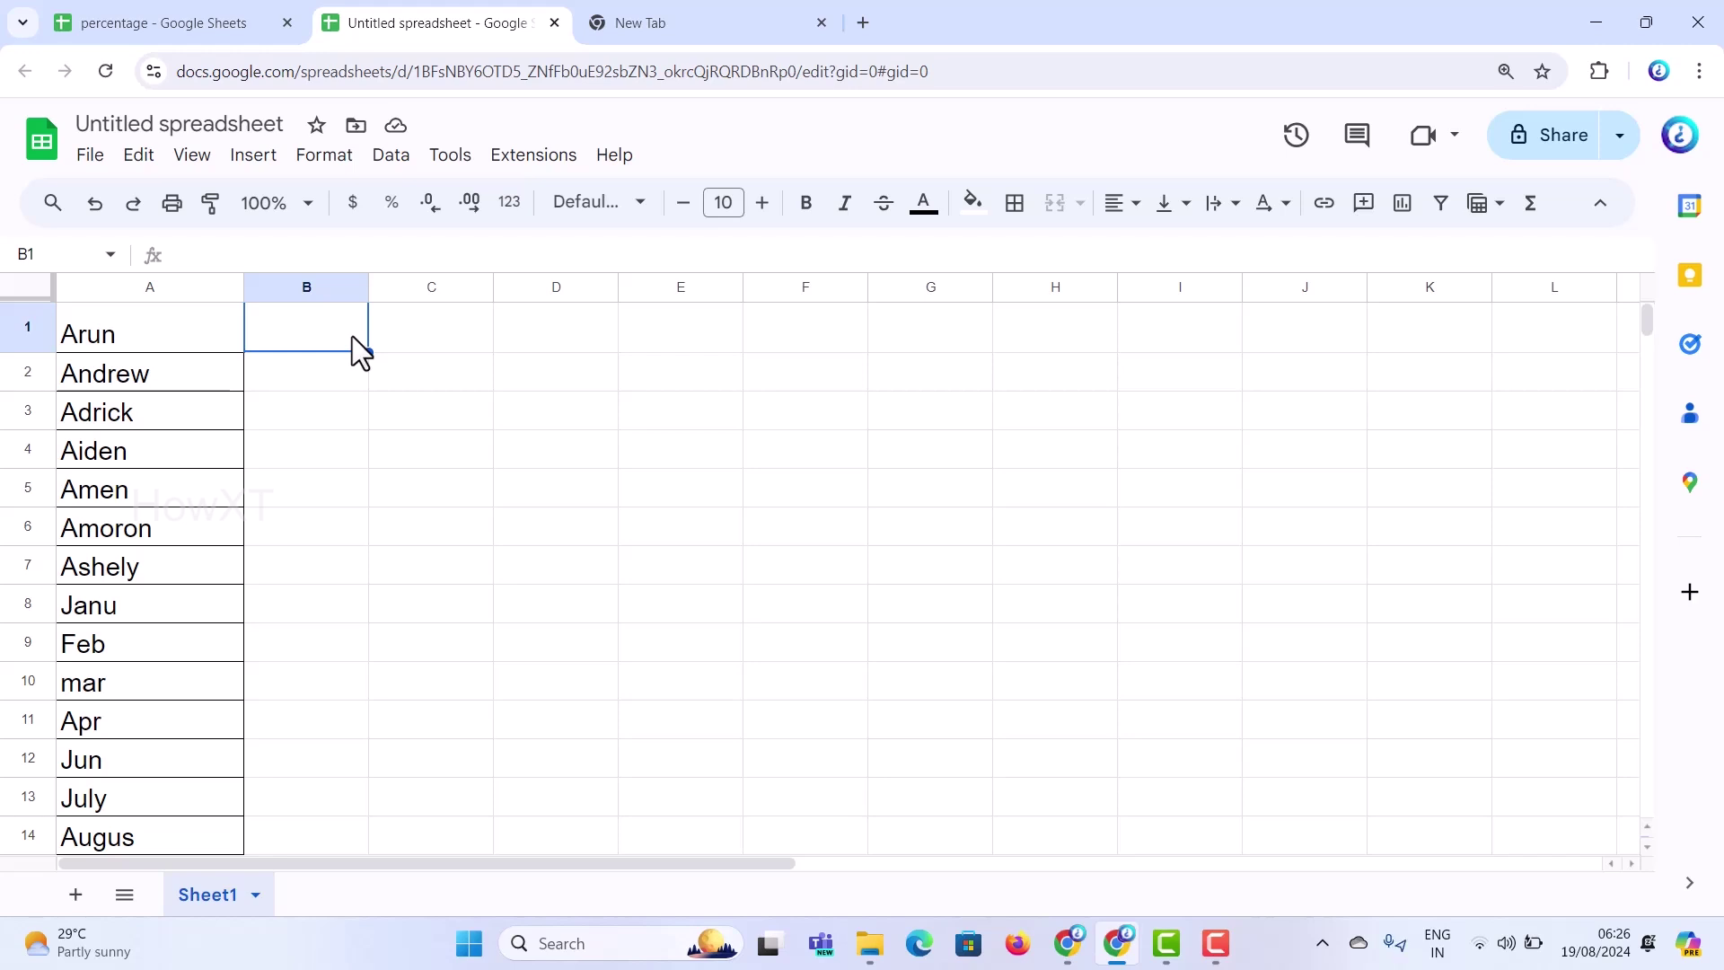
- Enter ="MD "&A1 in B1 and accept autofill to create MD commands for every name
text(=")
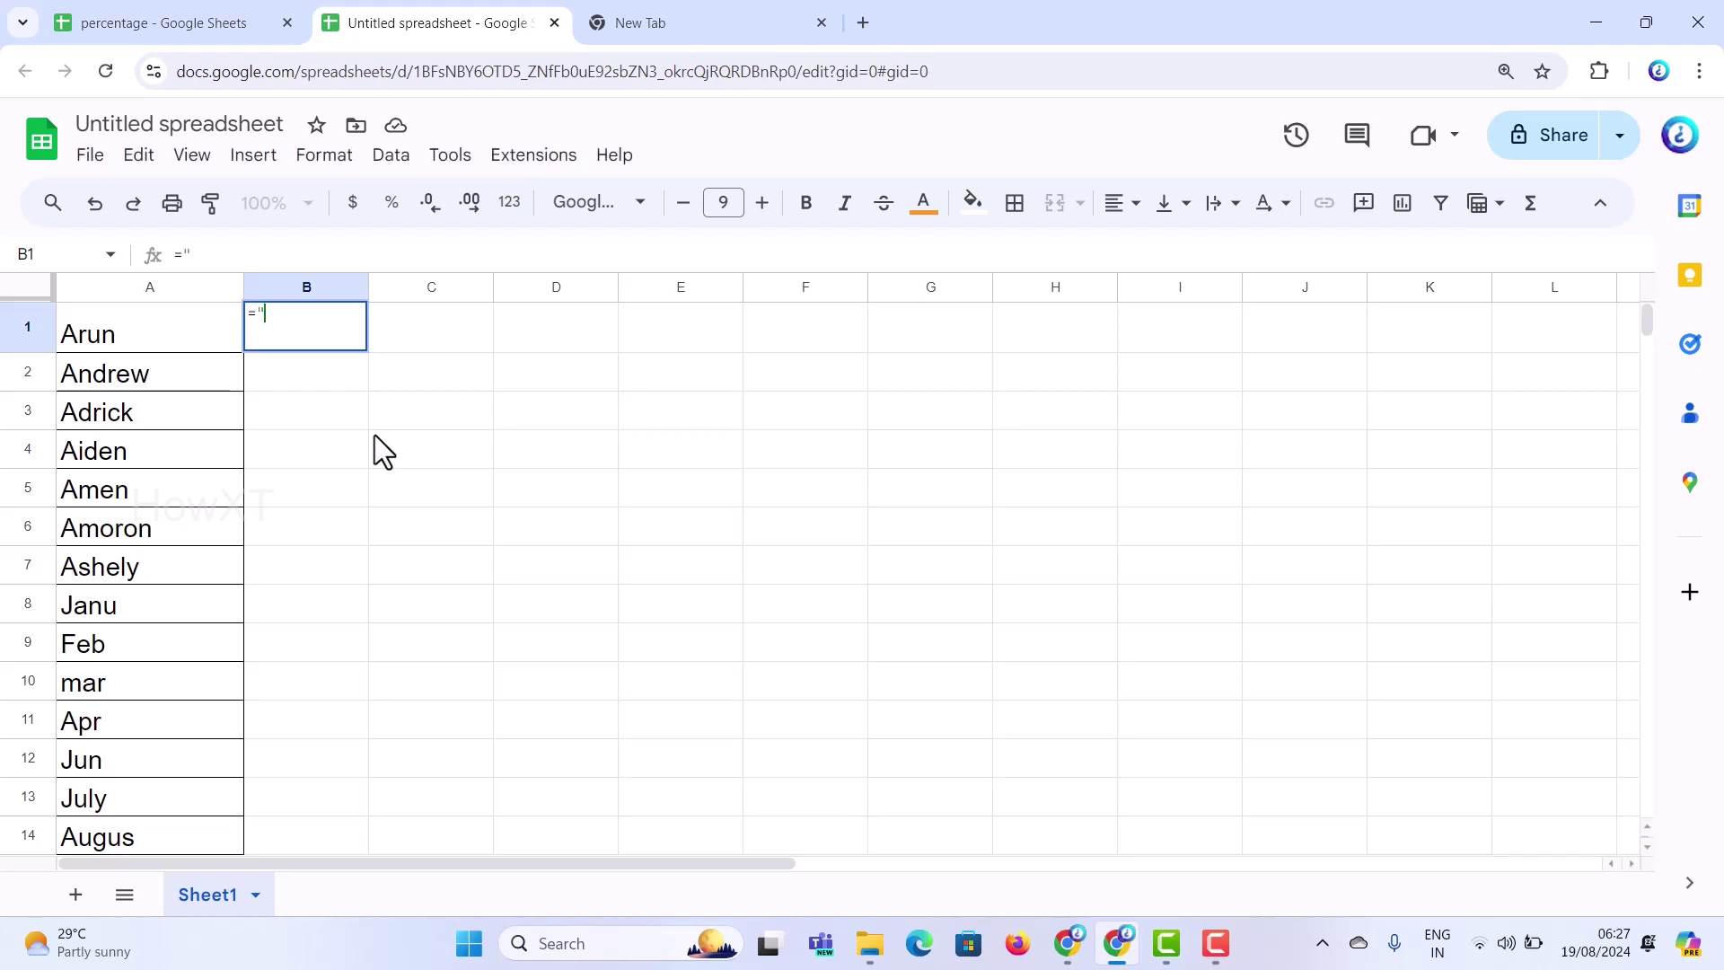
text(MD )
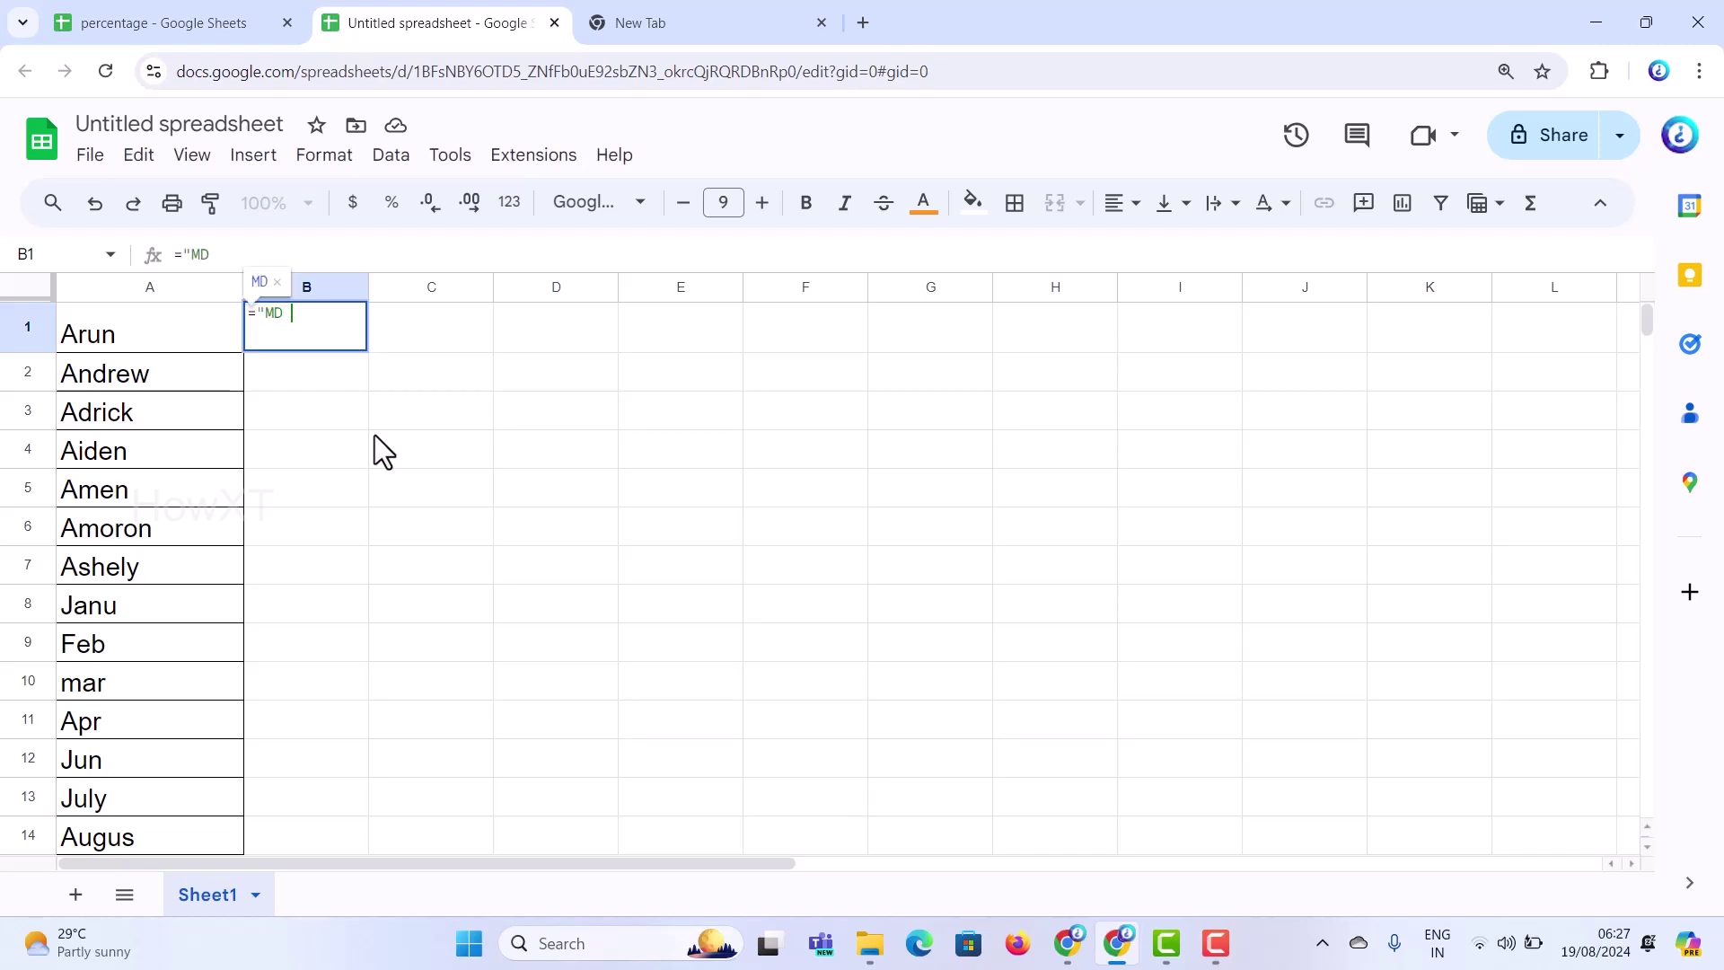
text(")
text(&)
click(101, 341)
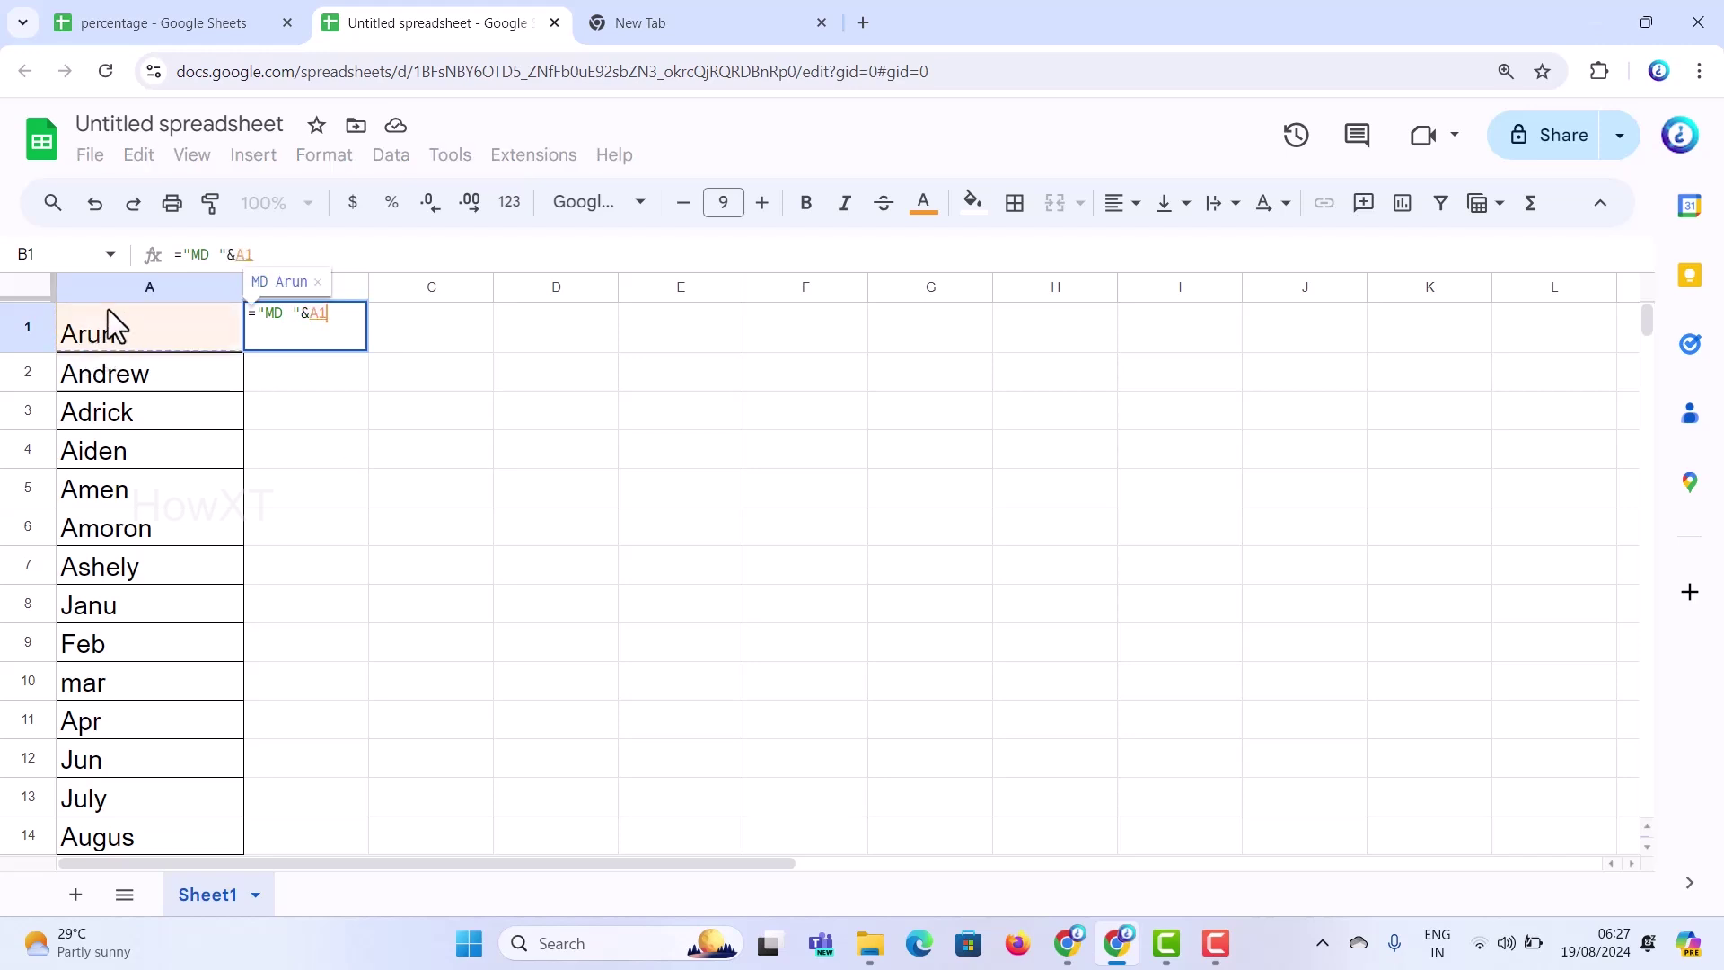
key(Return)
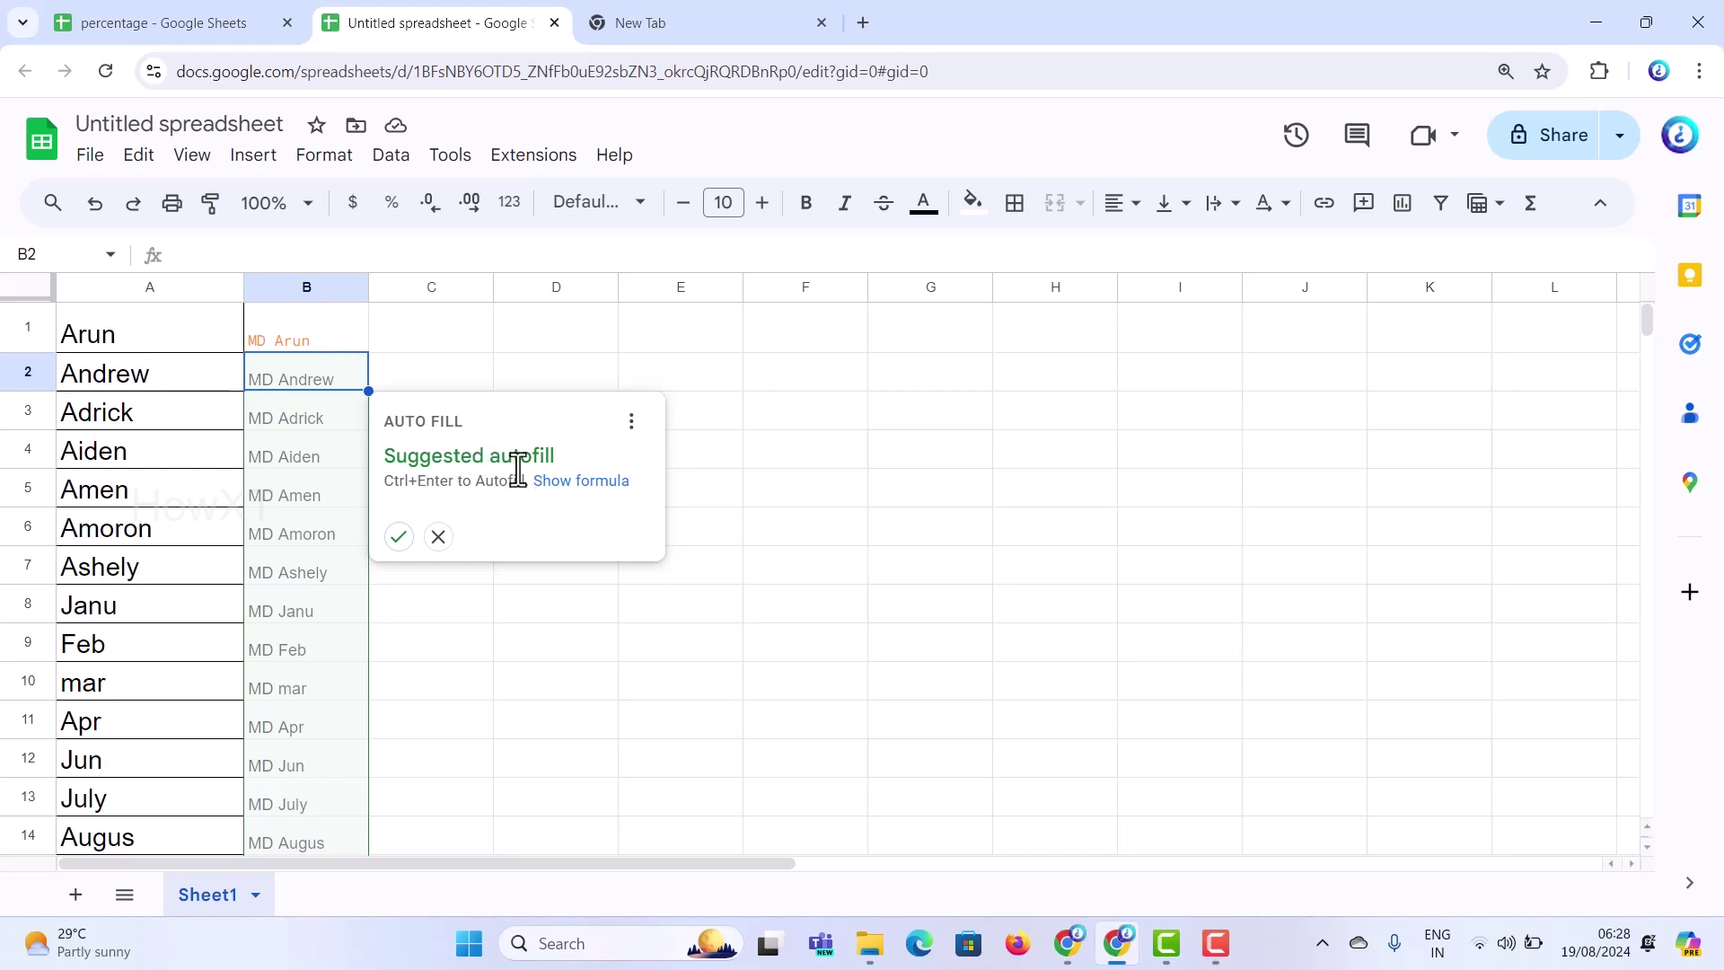
click(398, 536)
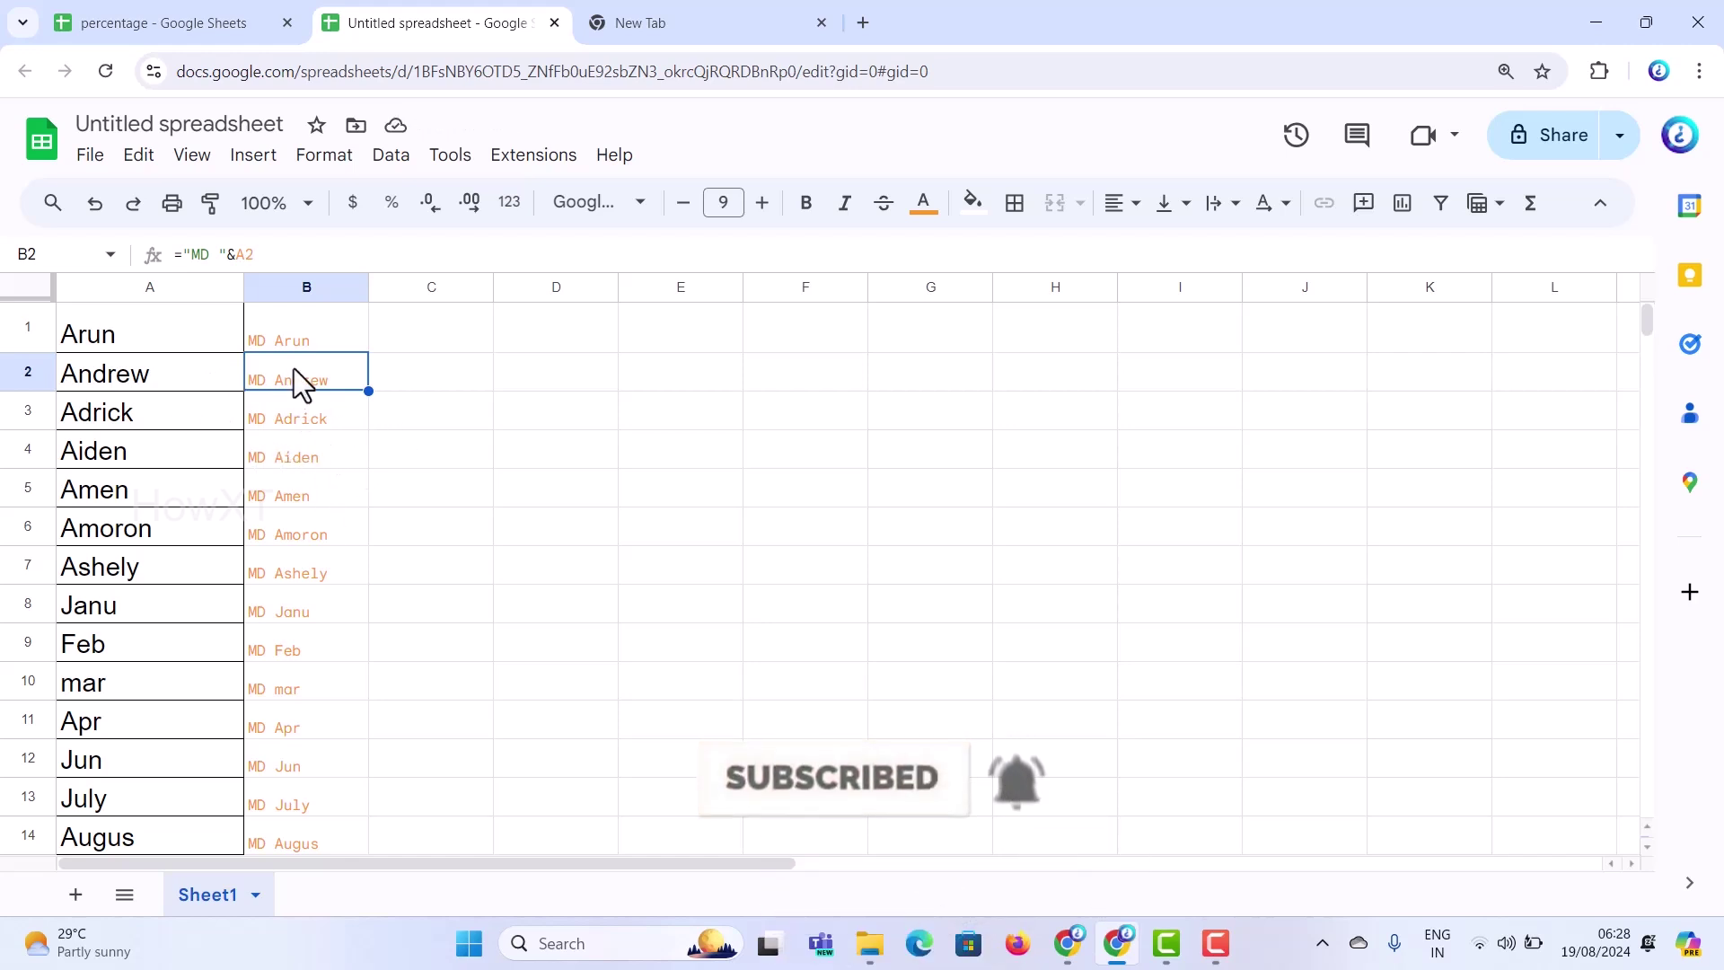
click(289, 345)
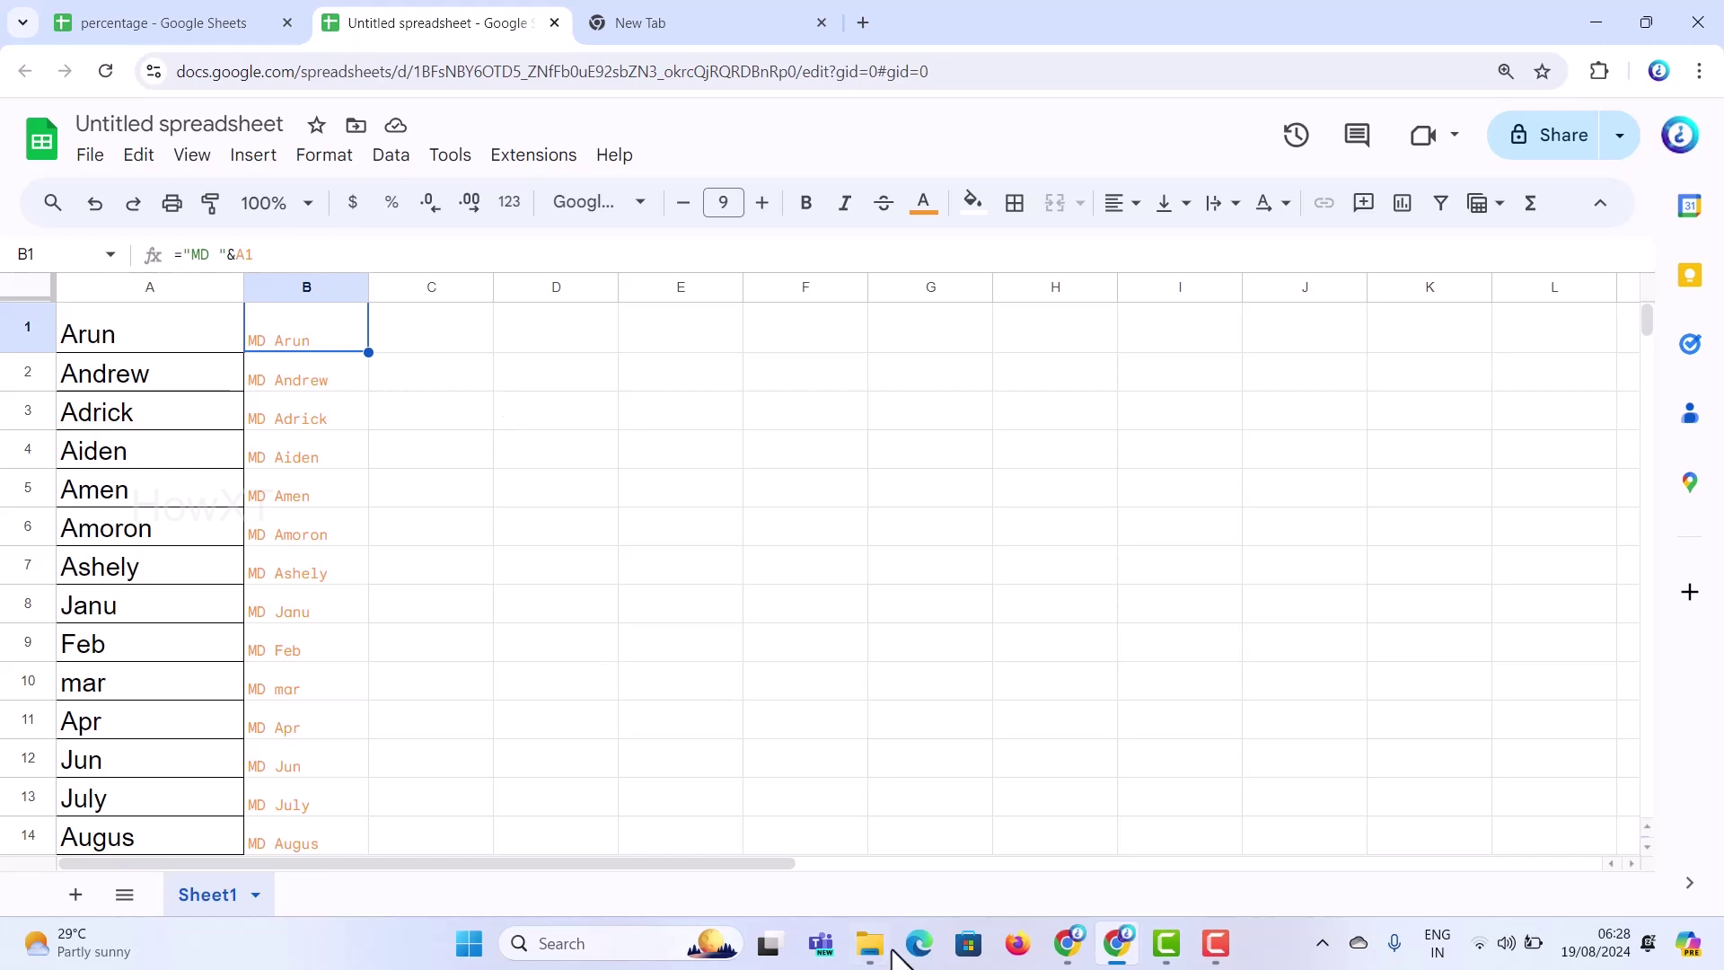
- Create a default-named text document in Downloads' New folder (2) and open it in Notepad
click(865, 943)
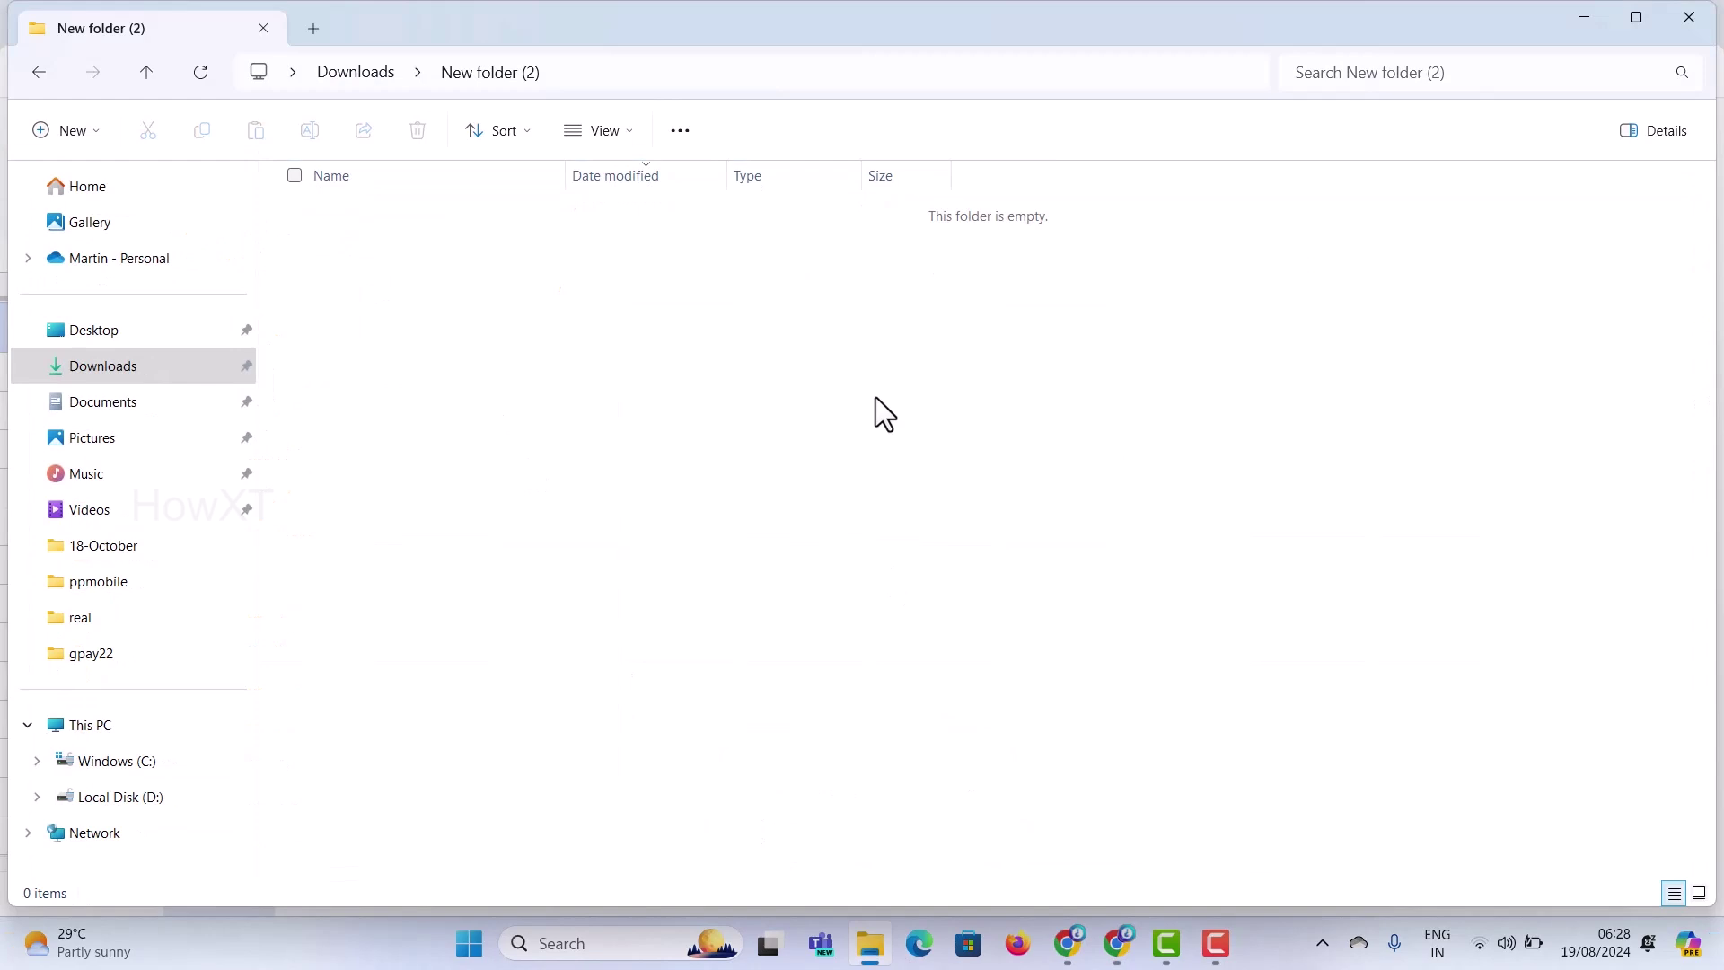
right_click(484, 347)
mouse_move(535, 528)
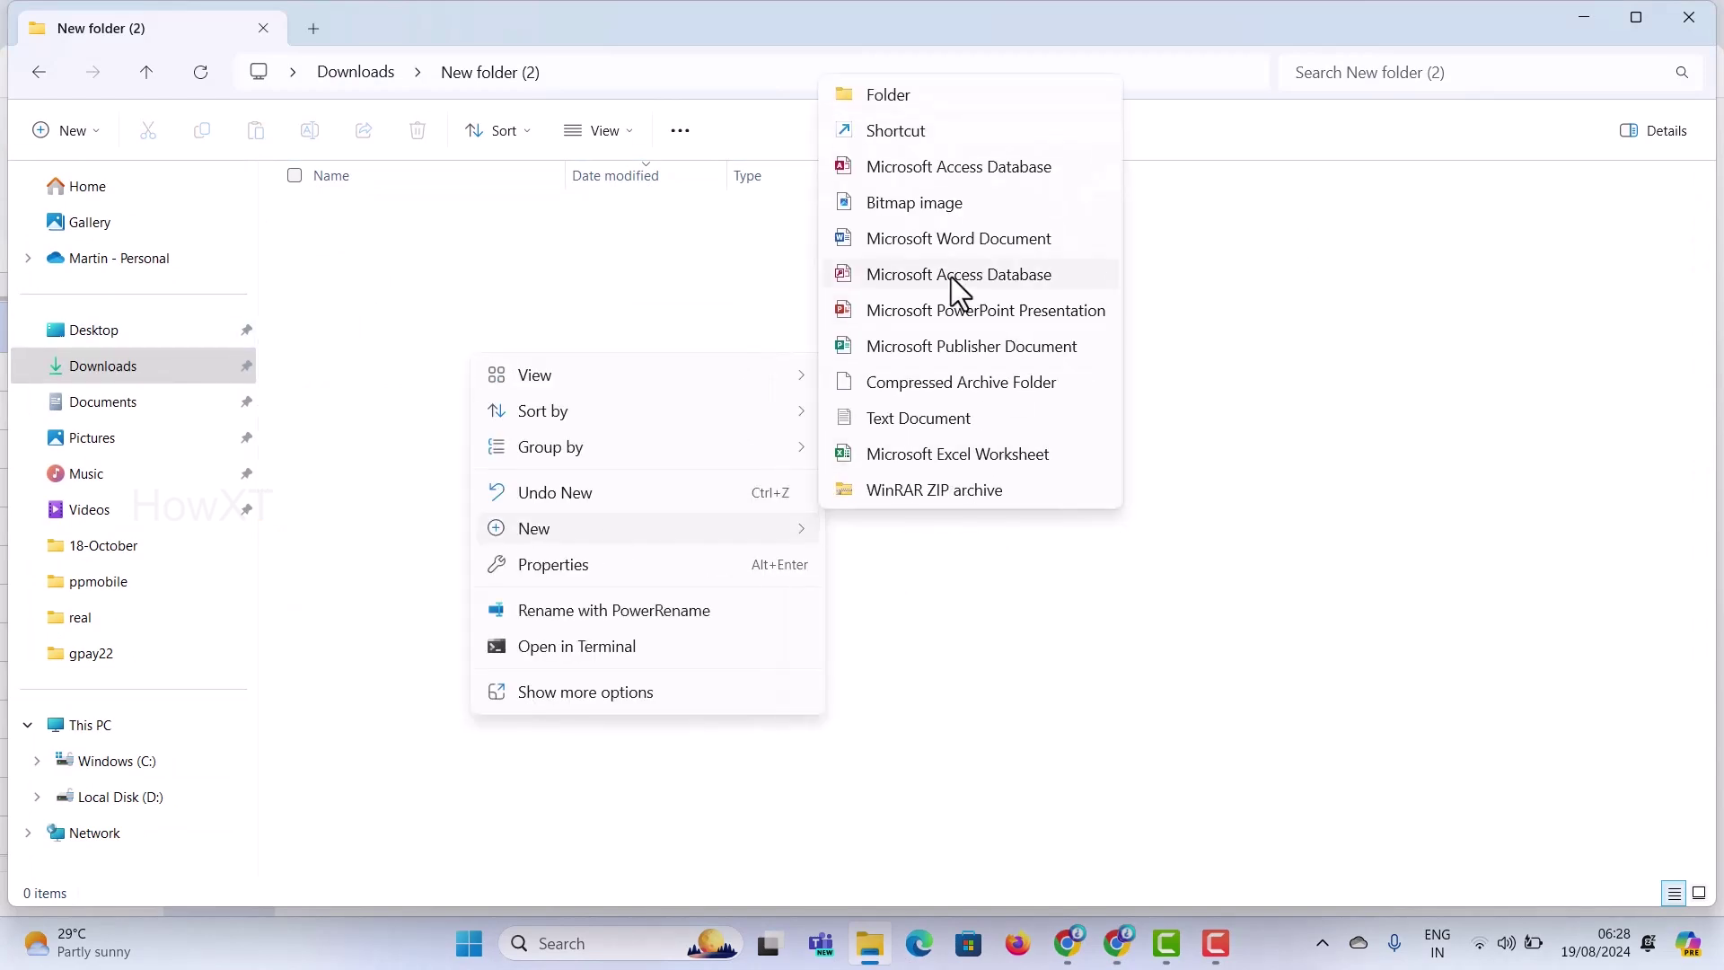
click(928, 410)
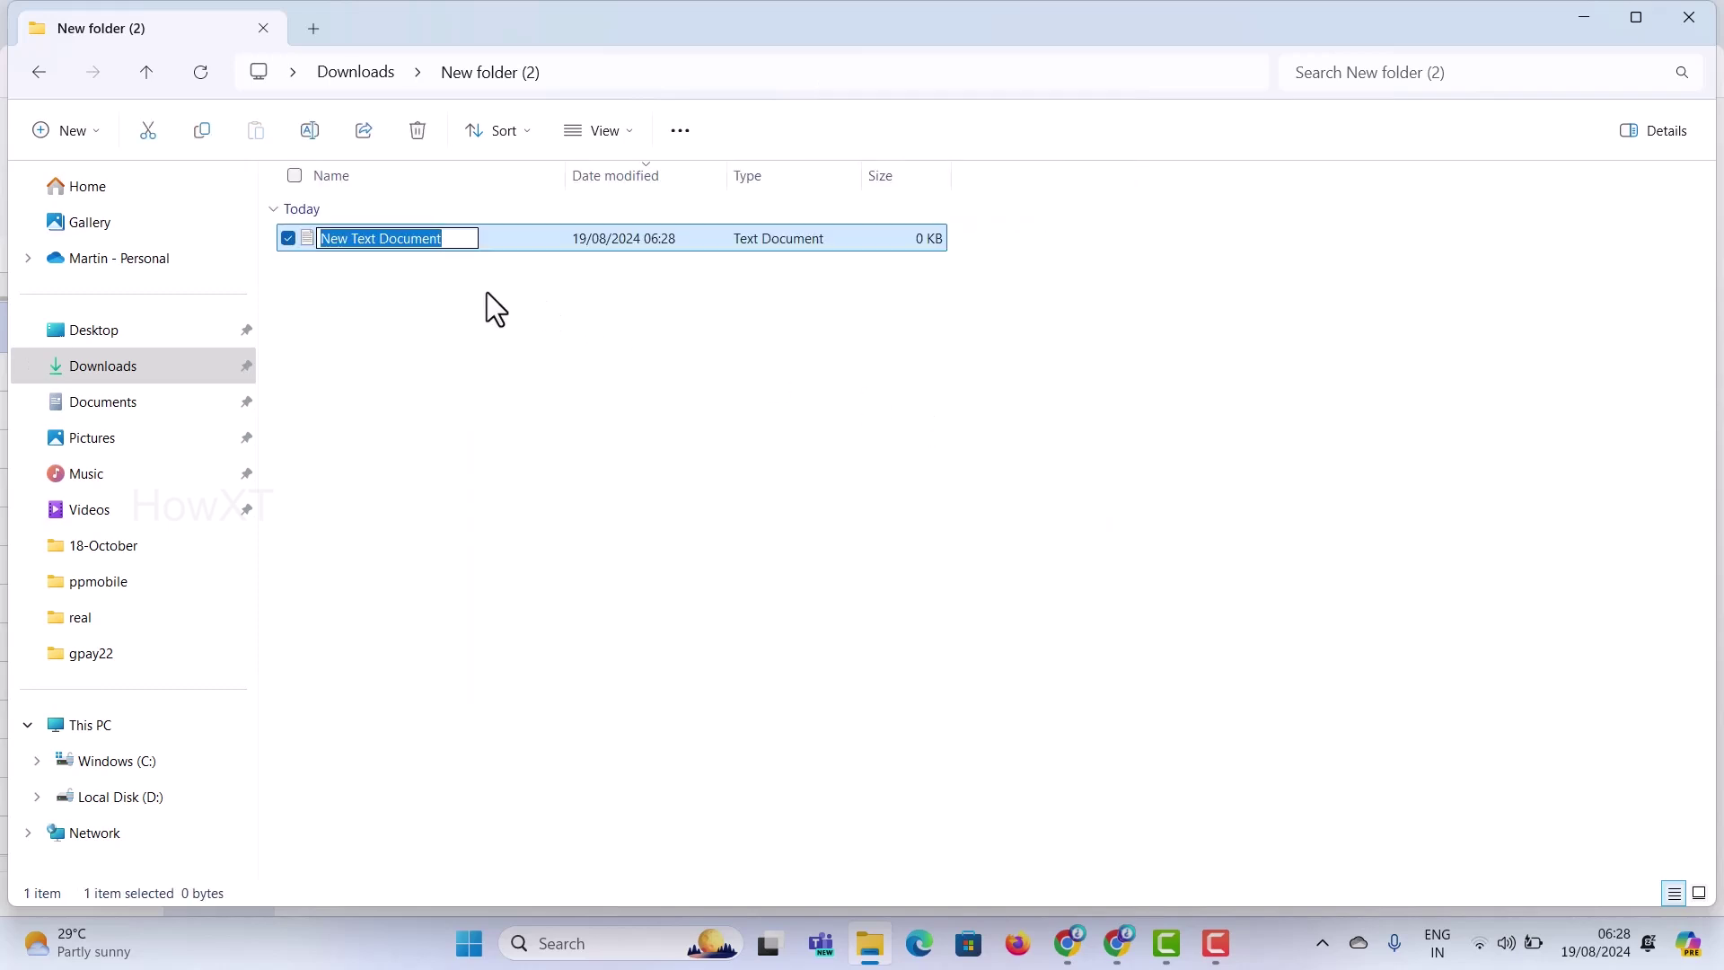
click(340, 250)
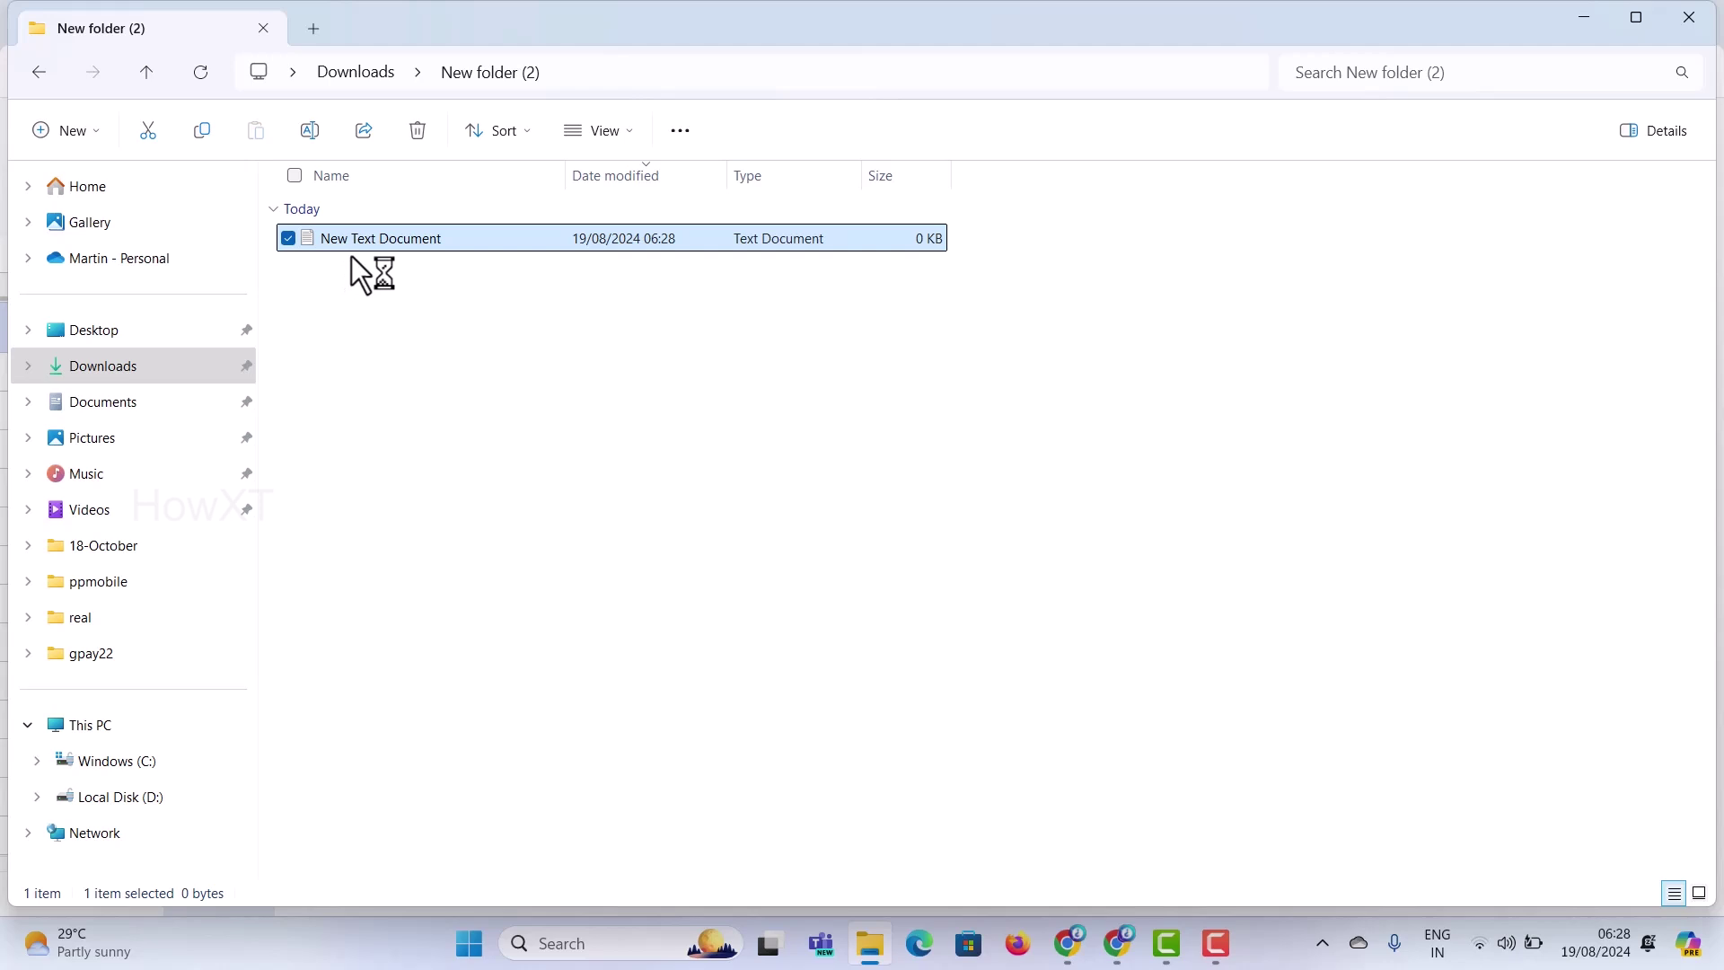
key(Return)
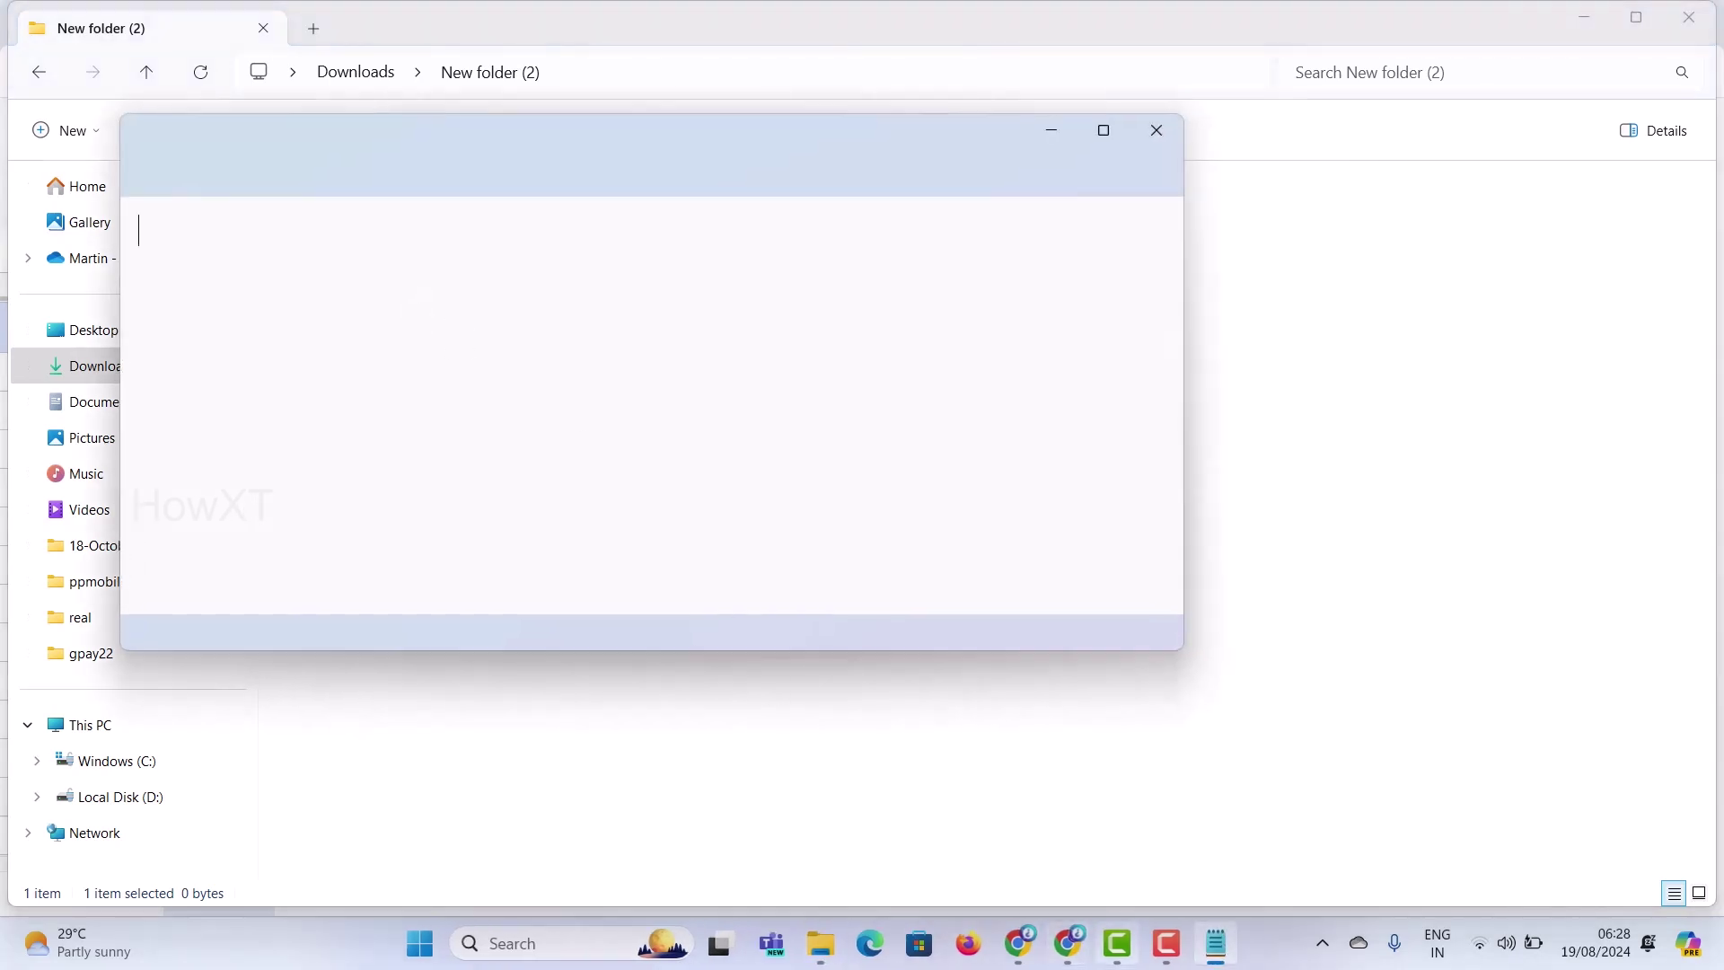
- Select the eighteen MD commands in B1:B18 and copy them
click(1068, 947)
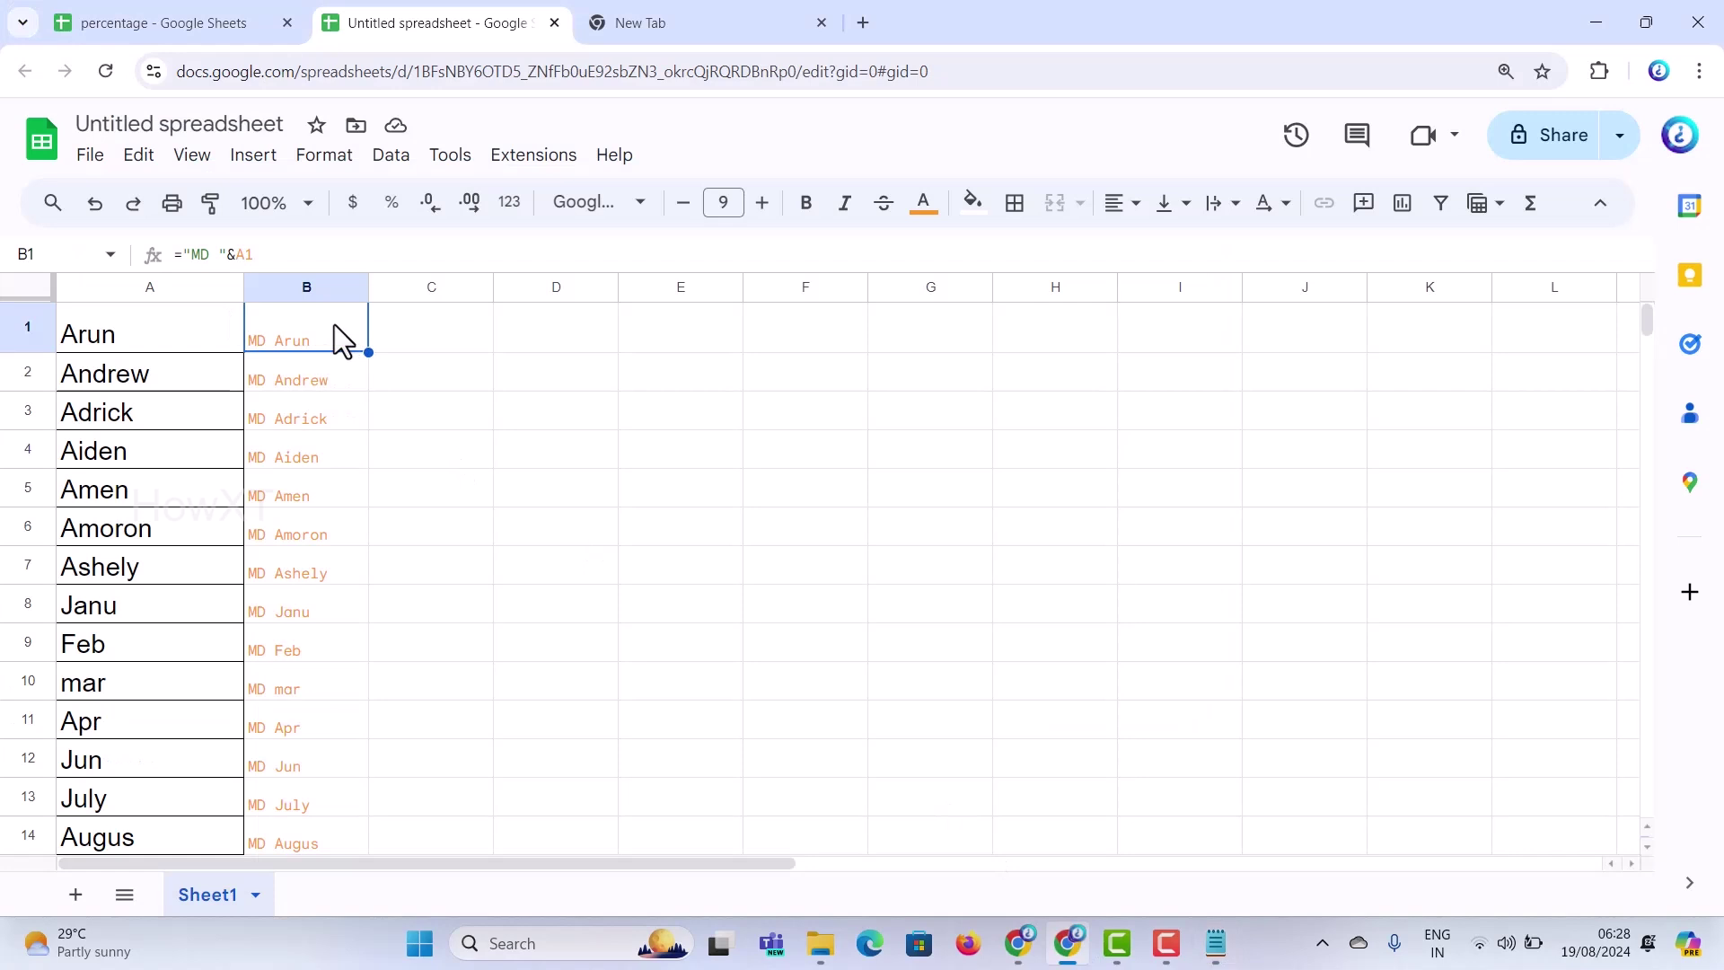
drag(332, 333, 310, 815)
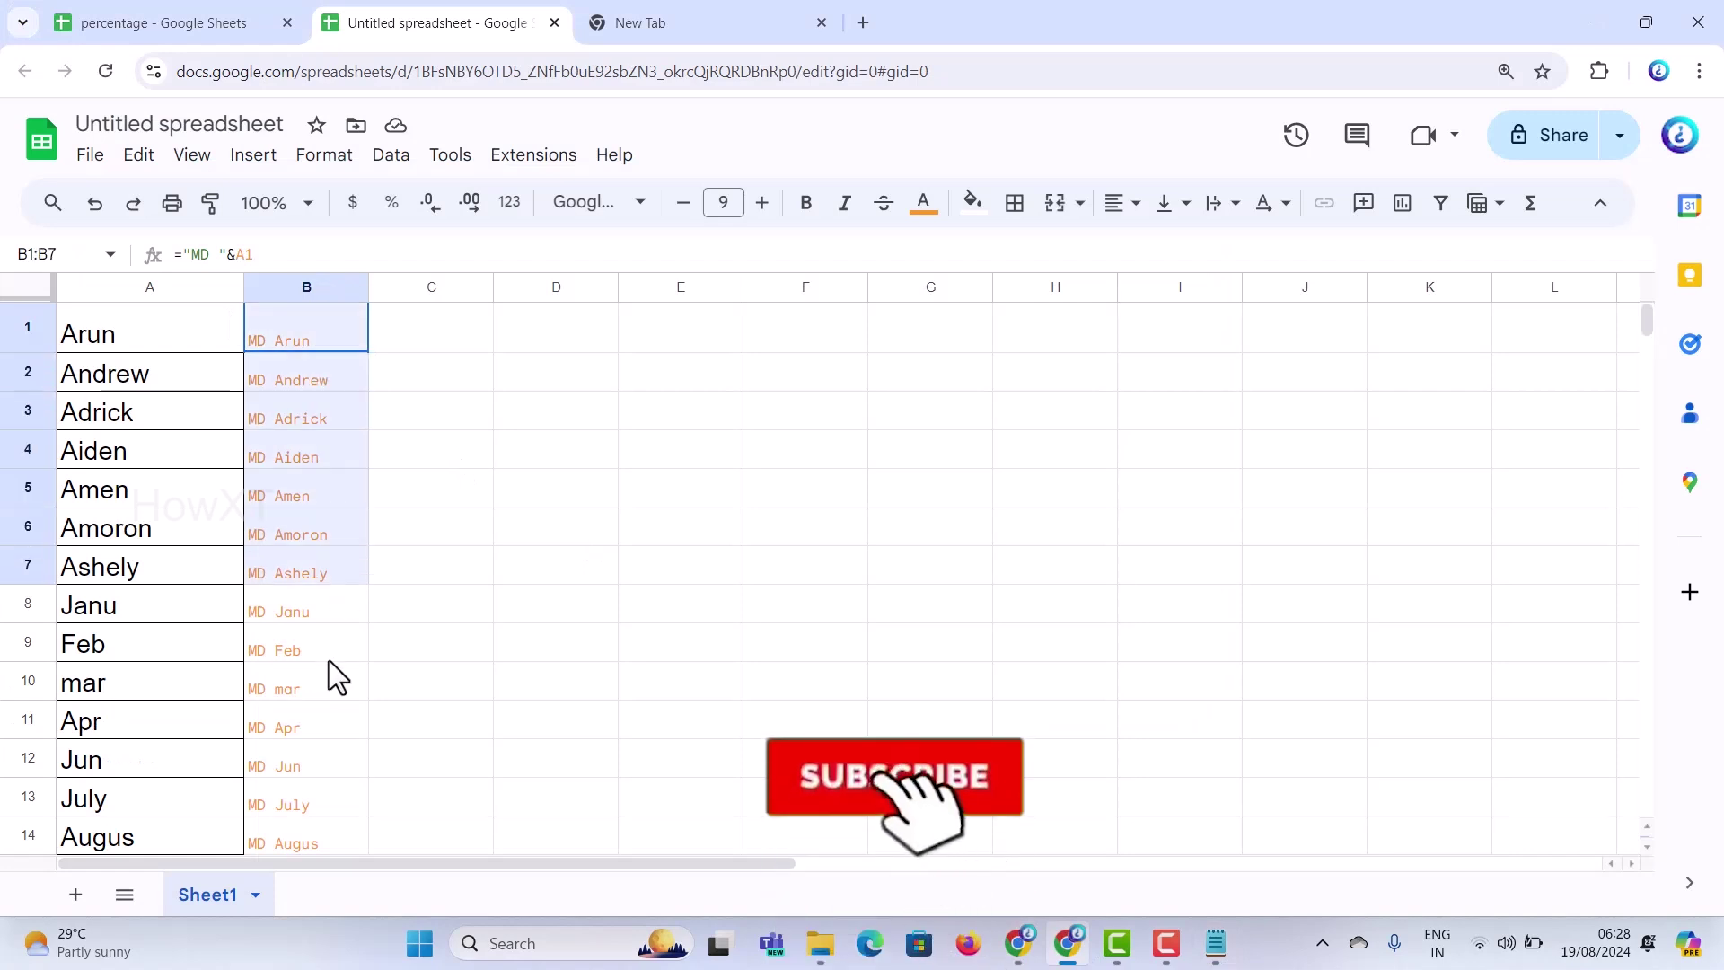
drag(333, 697, 316, 627)
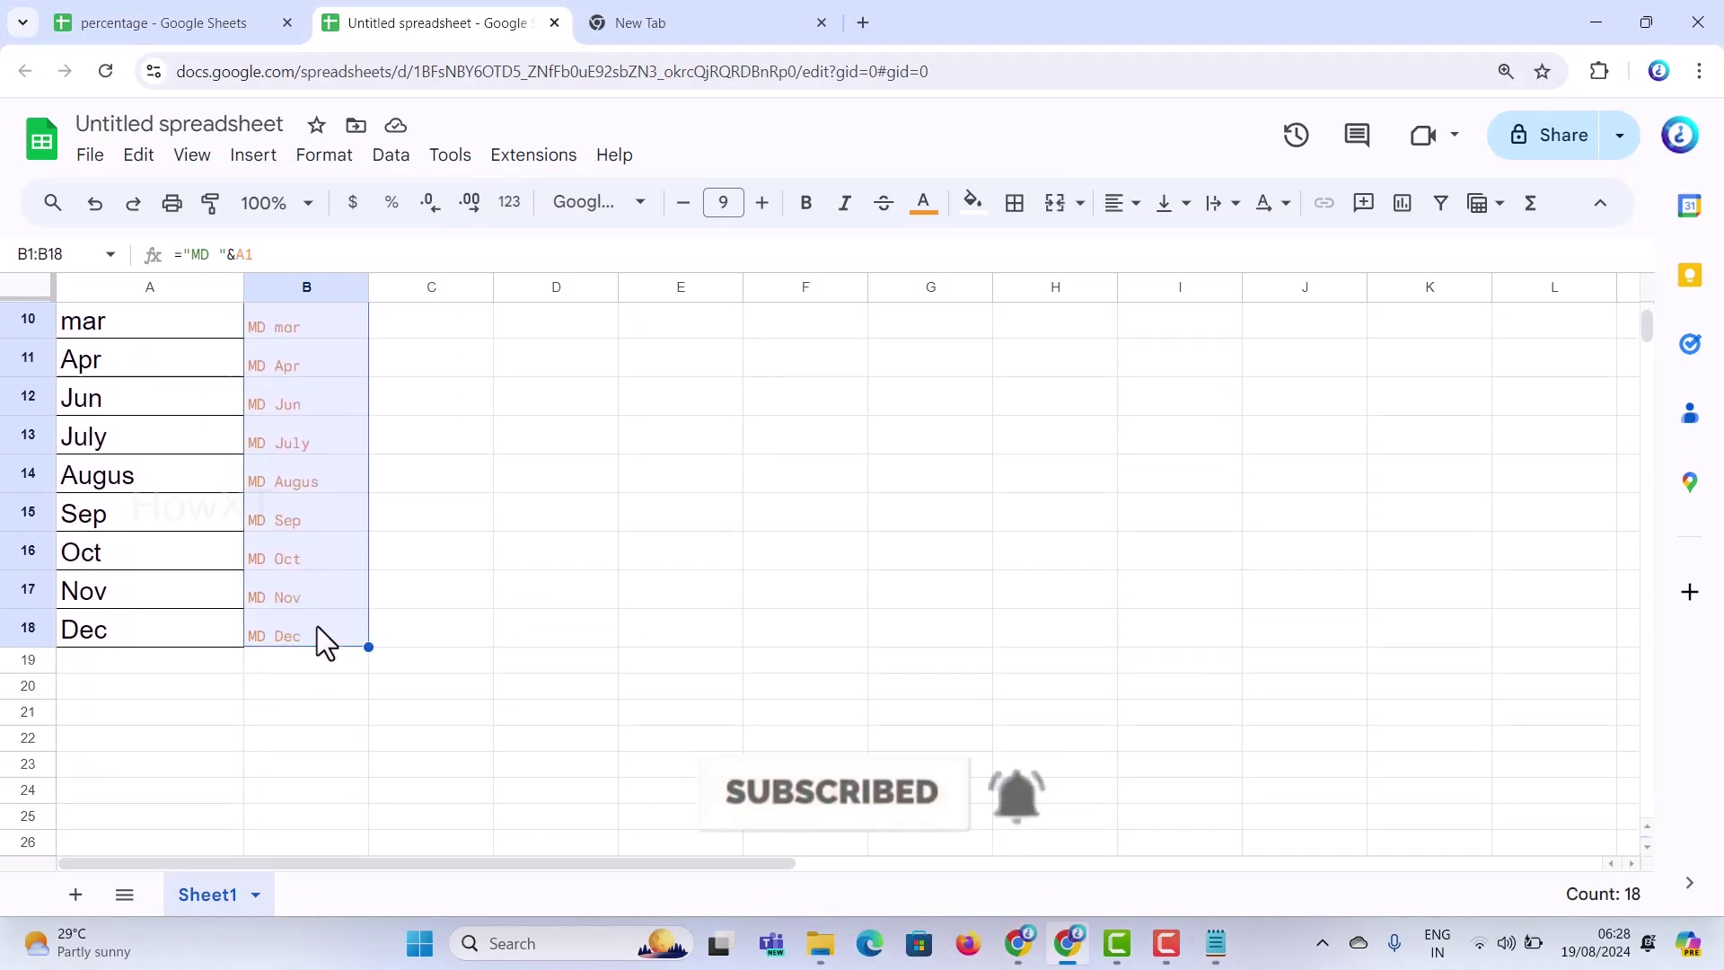
scroll(316, 627, up, 3)
scroll(316, 627, up, 2)
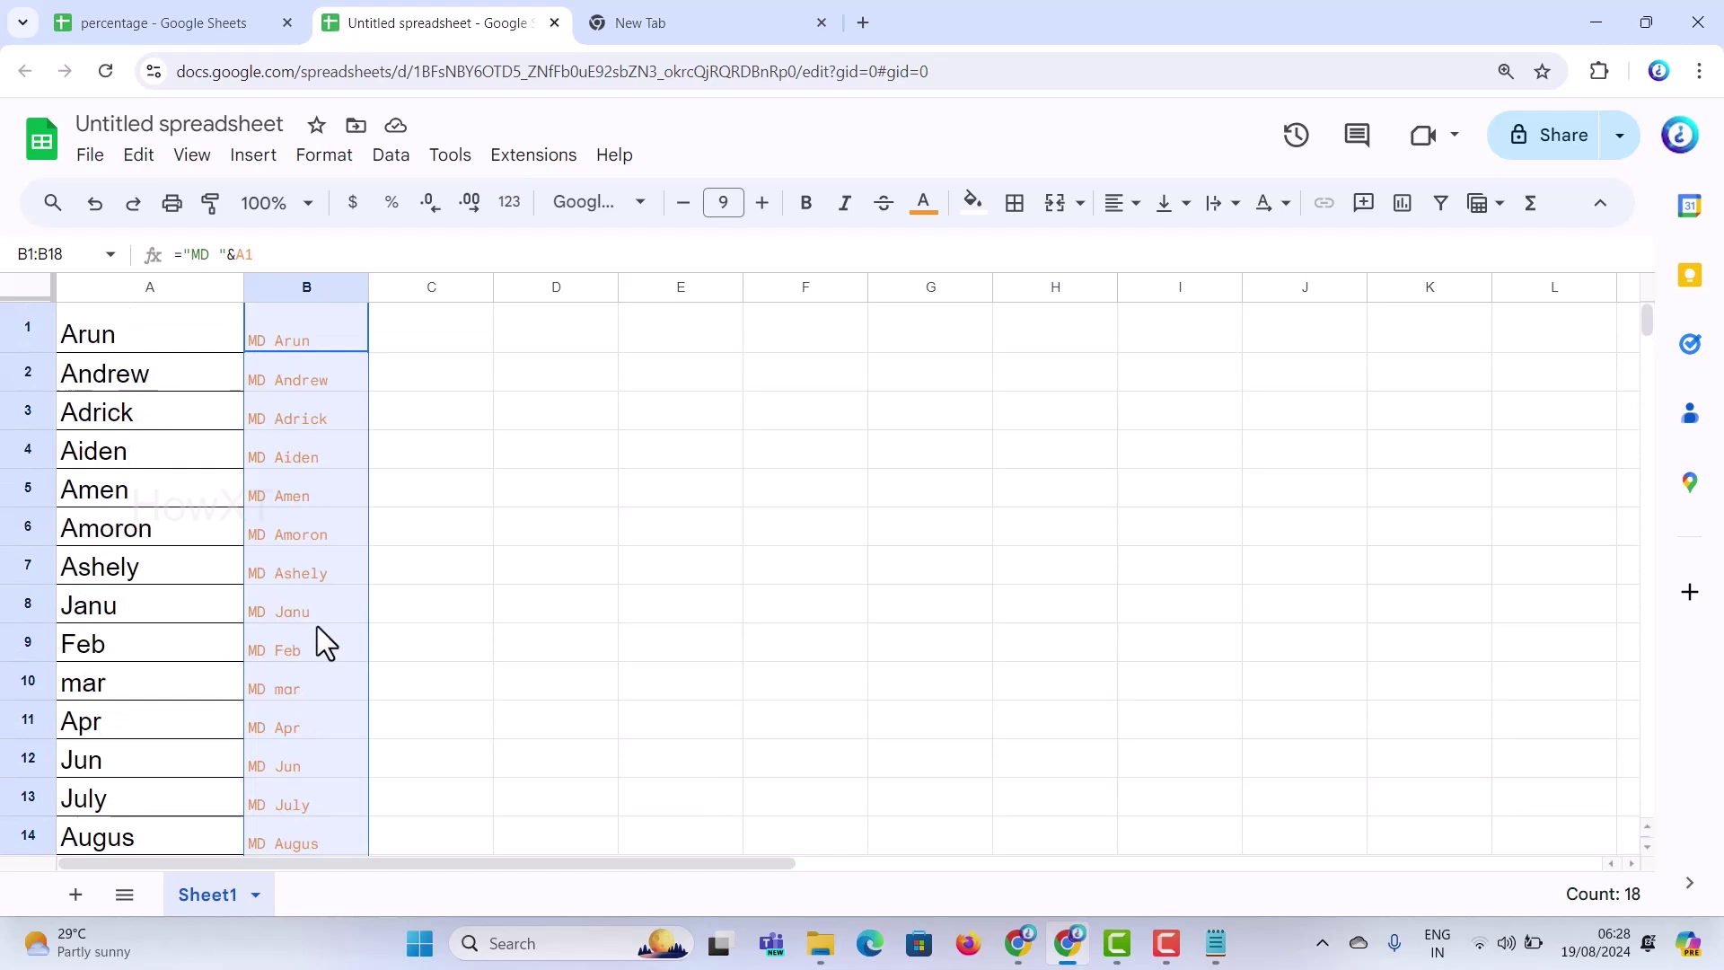
- Paste the MD commands into the blank Notepad document, save it, and start Save As
click(1216, 941)
key(ctrl+v)
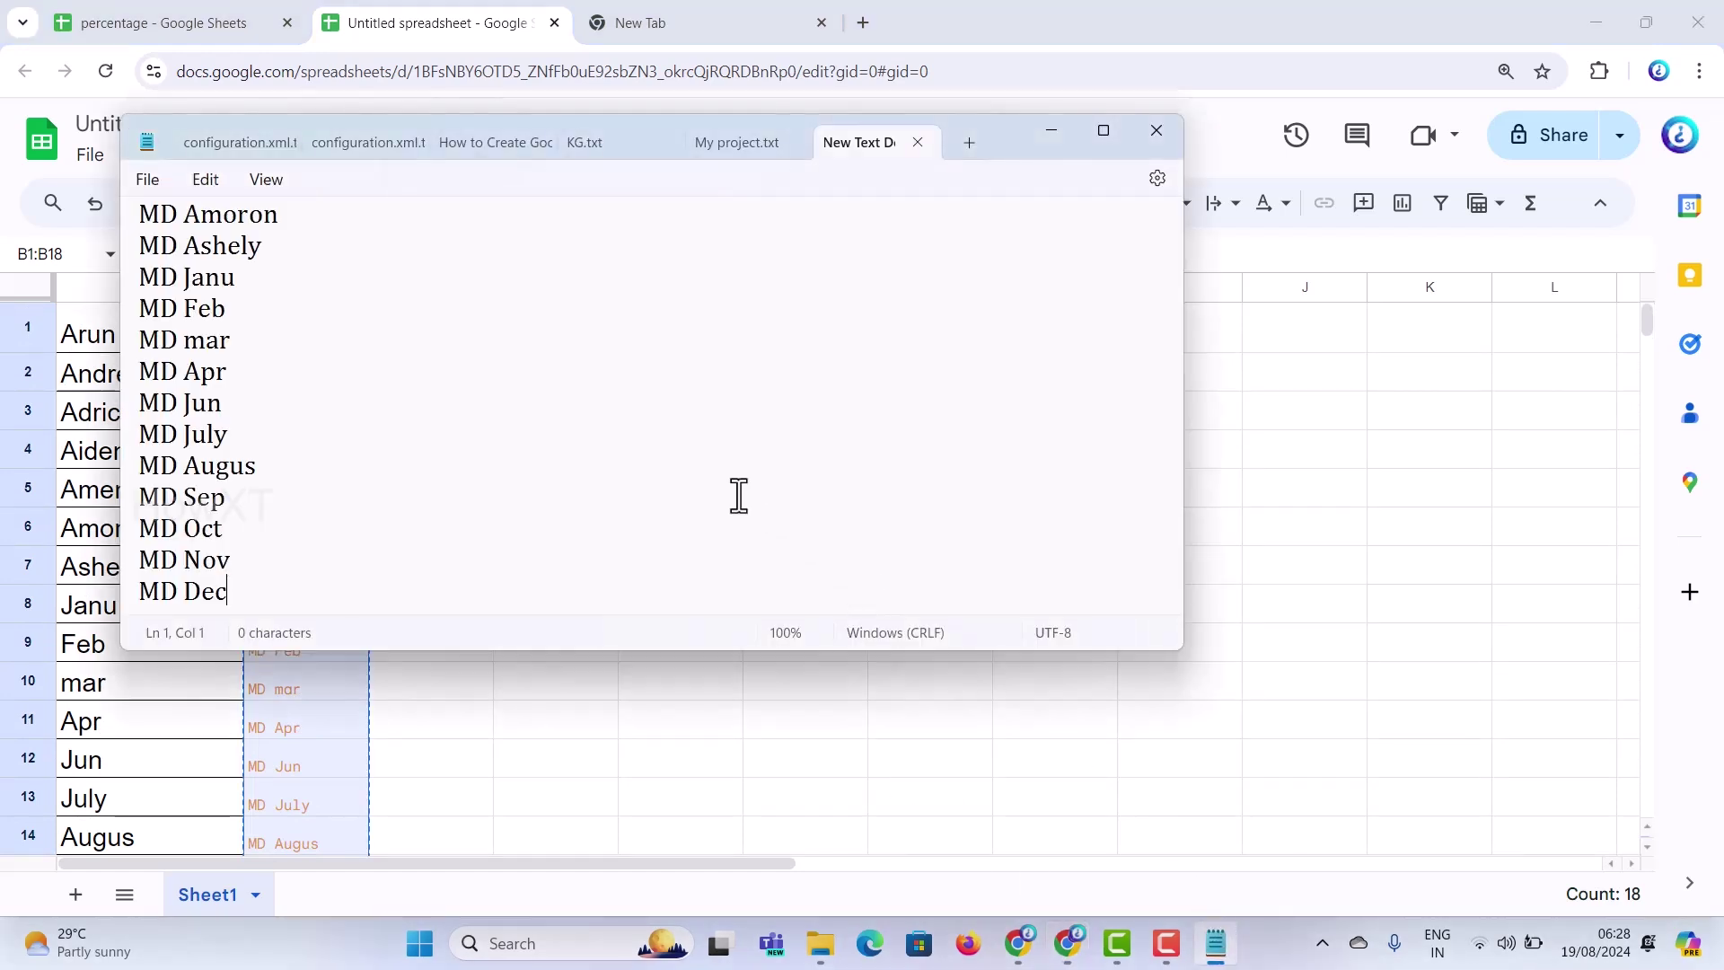
scroll(347, 386, up, 2)
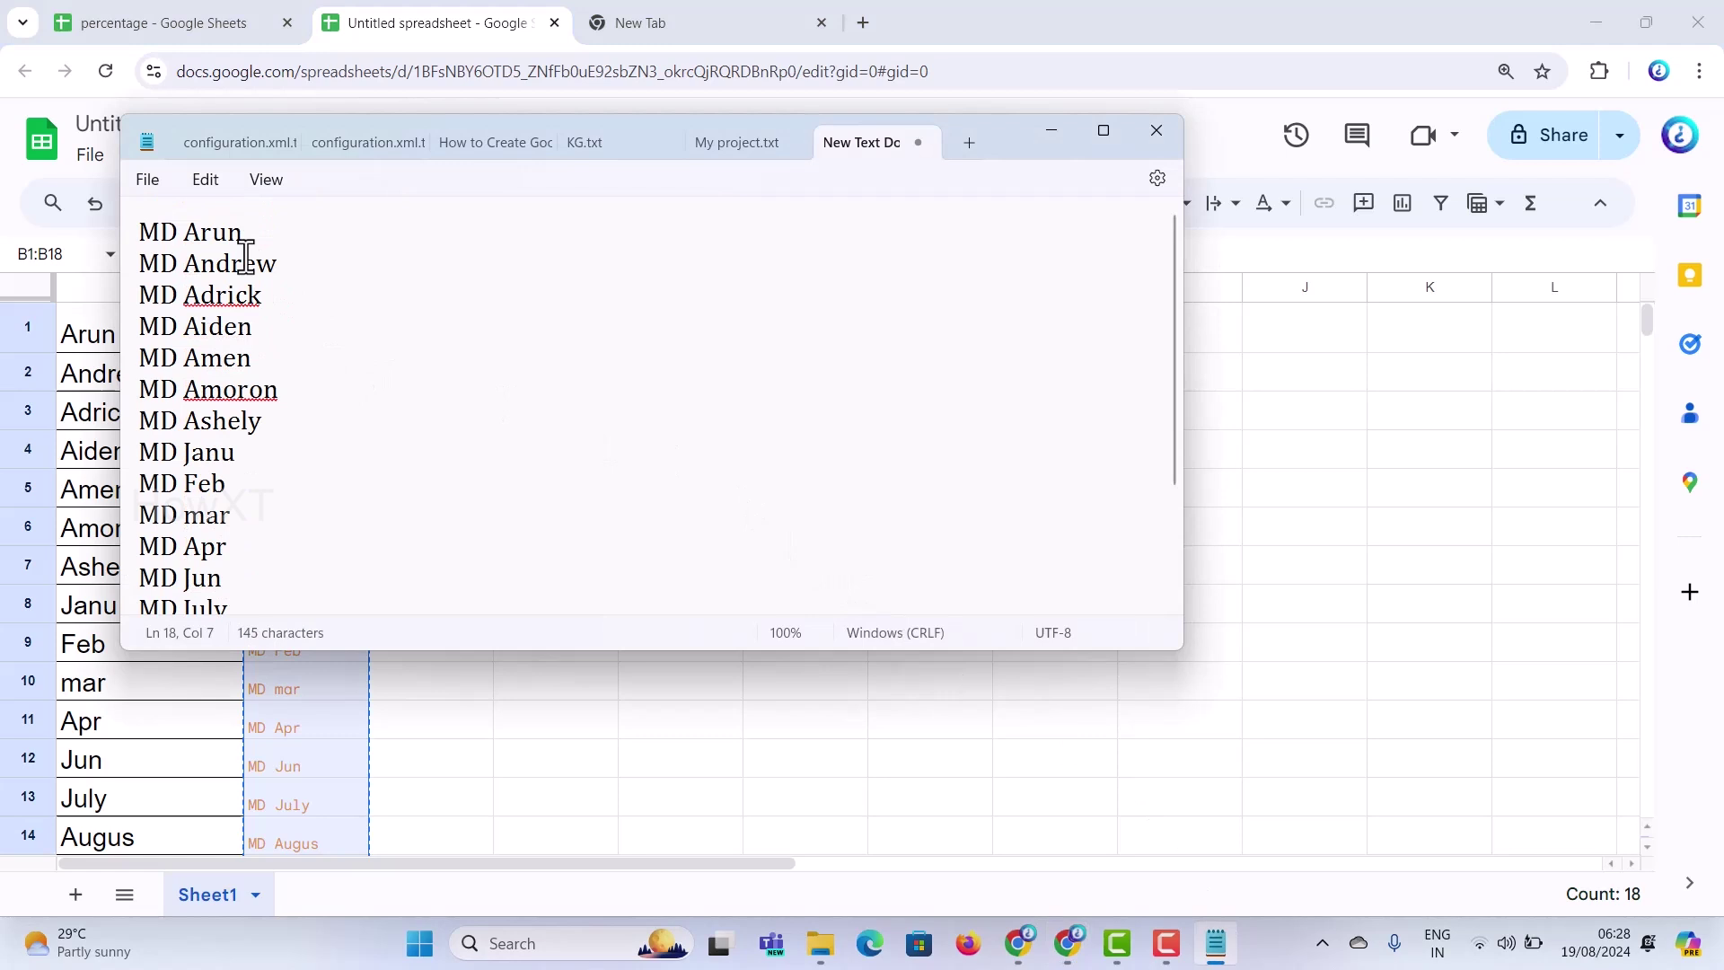
click(145, 180)
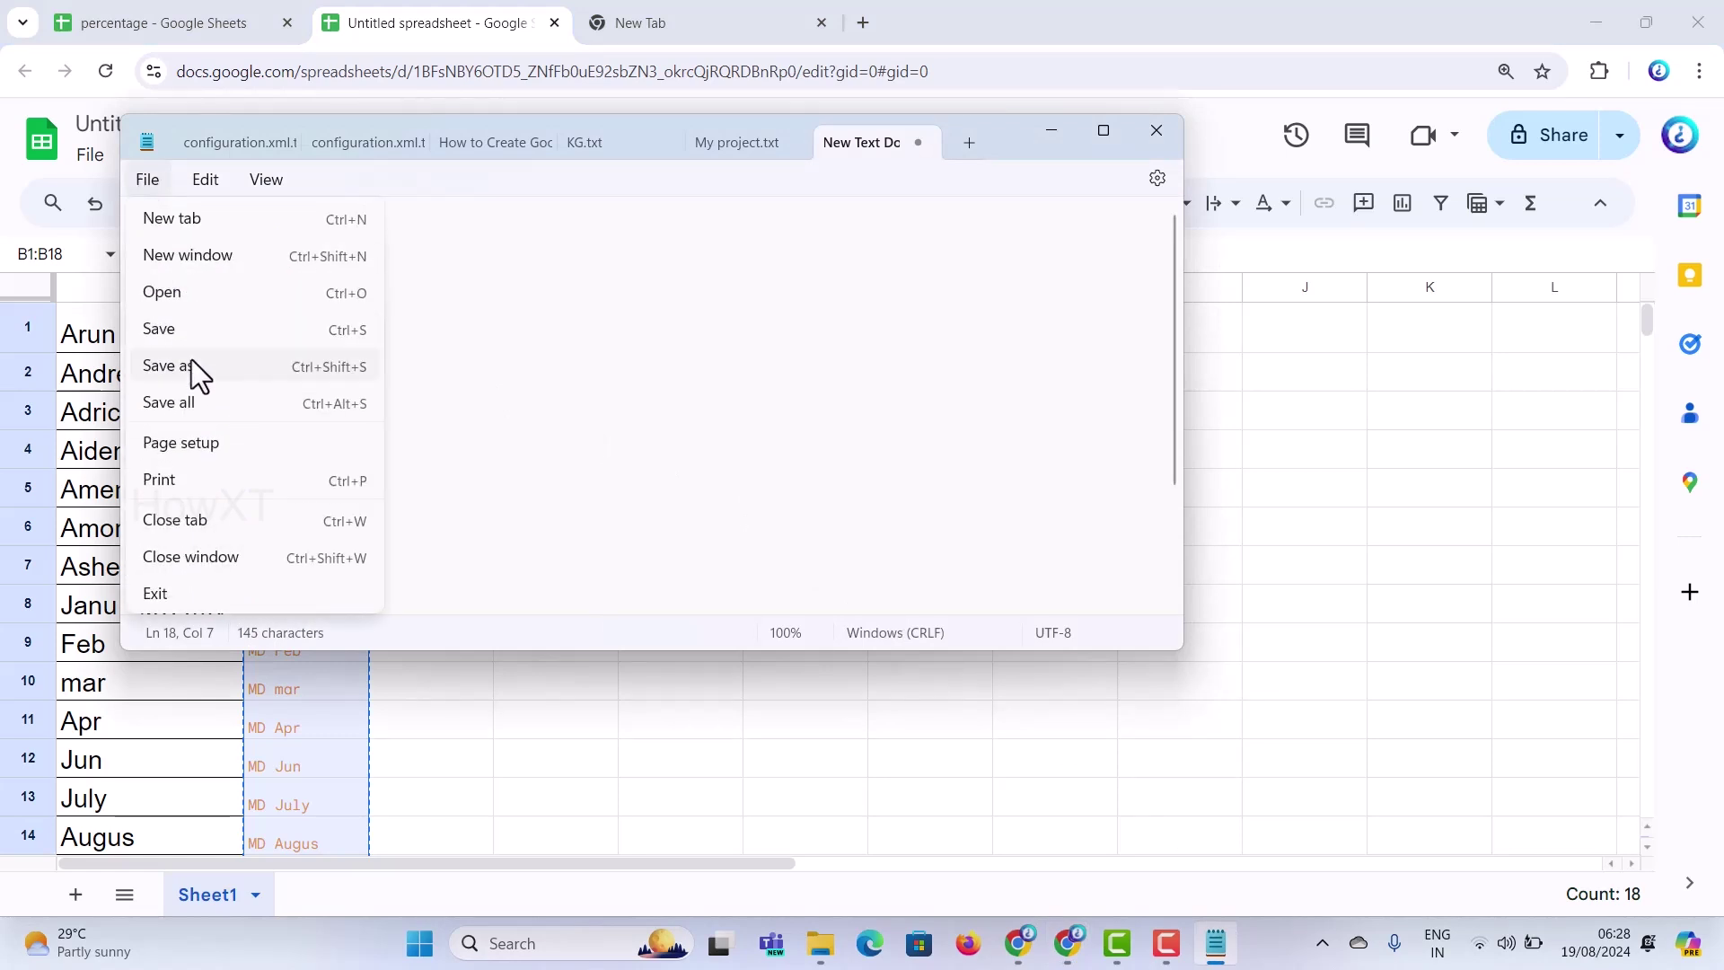
click(200, 334)
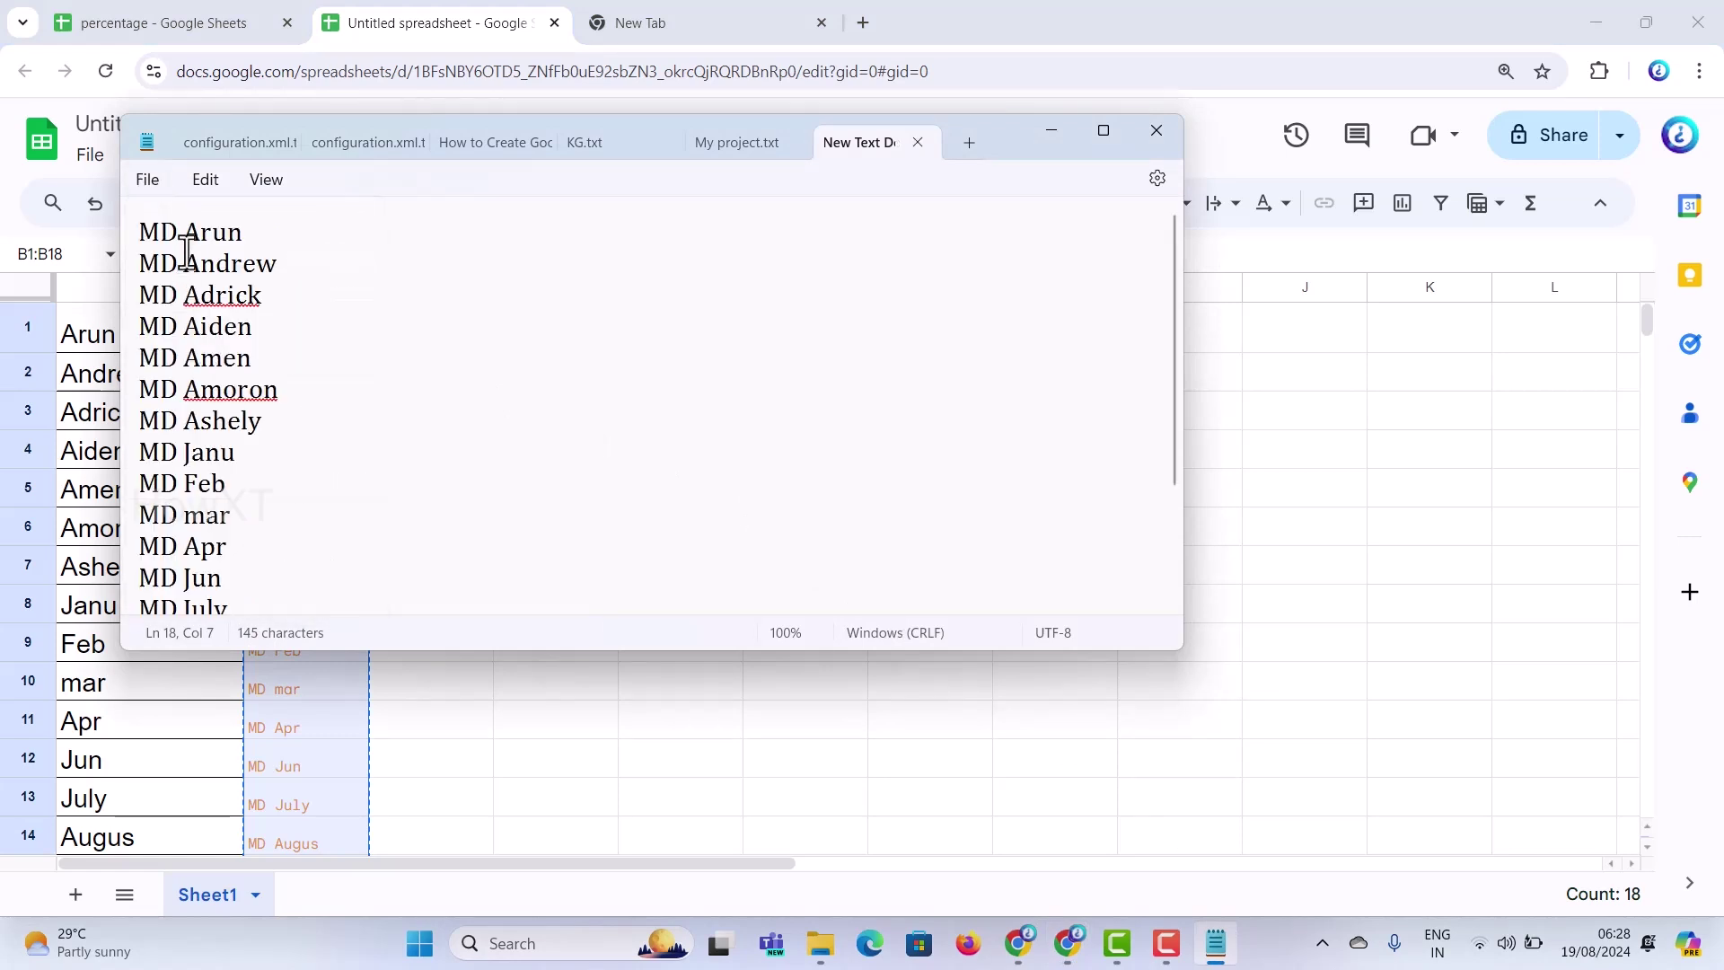
click(146, 179)
click(191, 377)
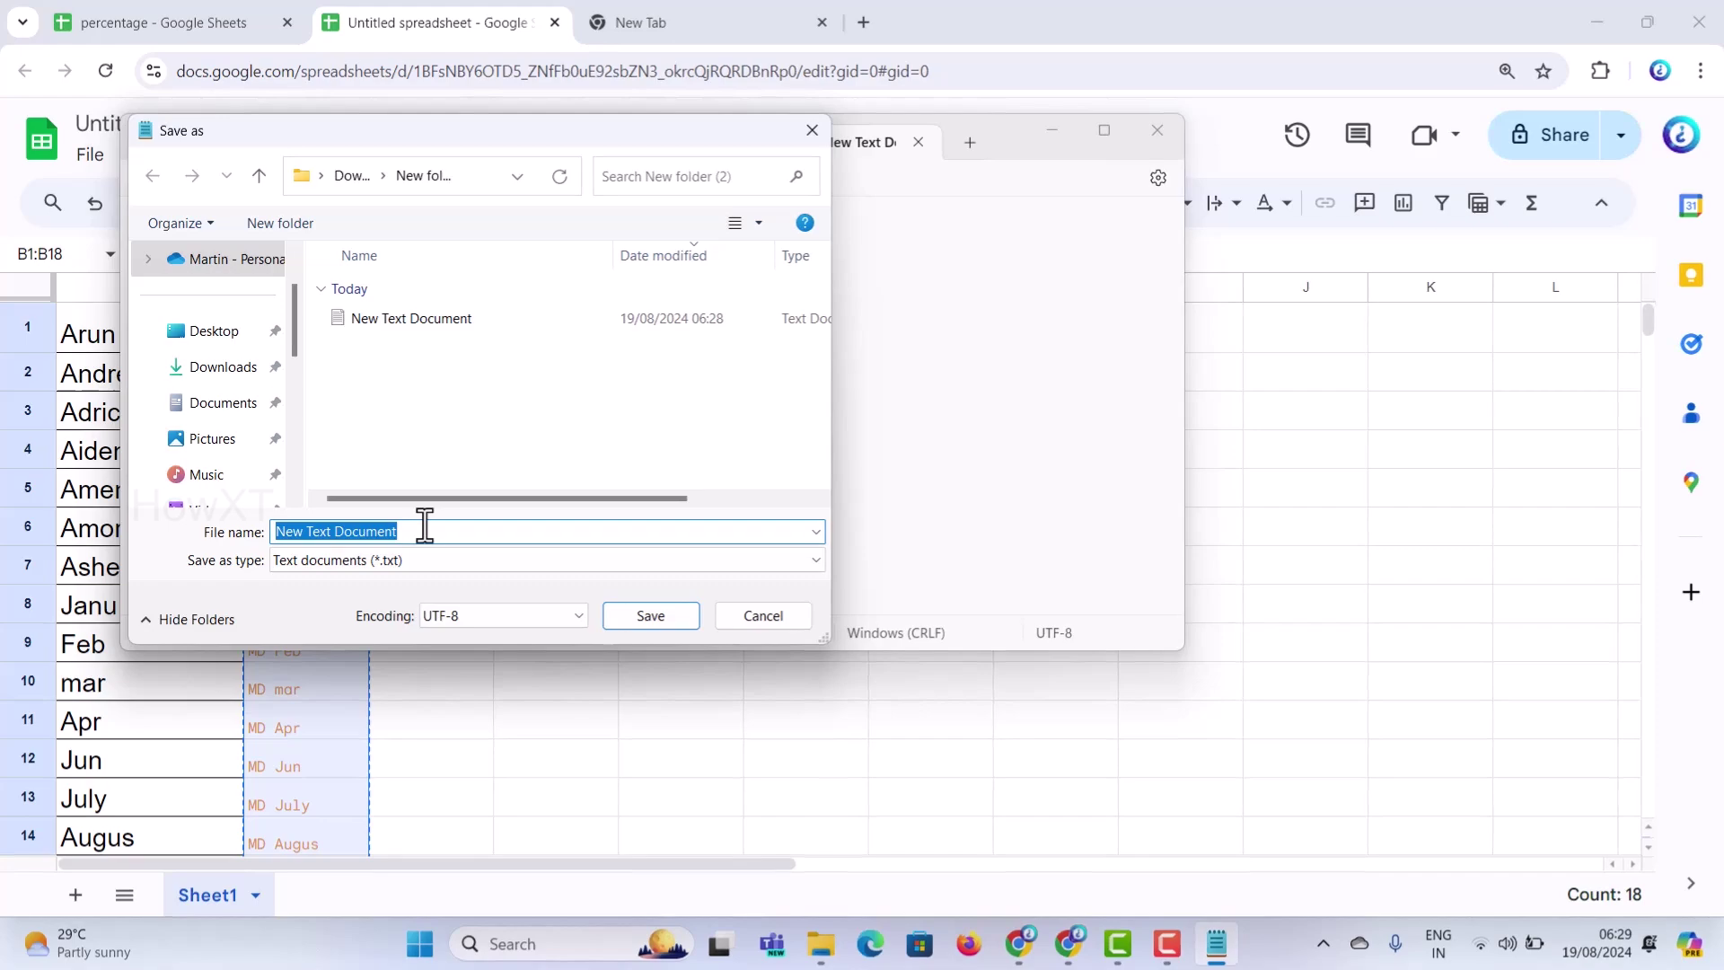
- Save the Notepad command list under the file name folder.bat
key(BackSpace)
text(f)
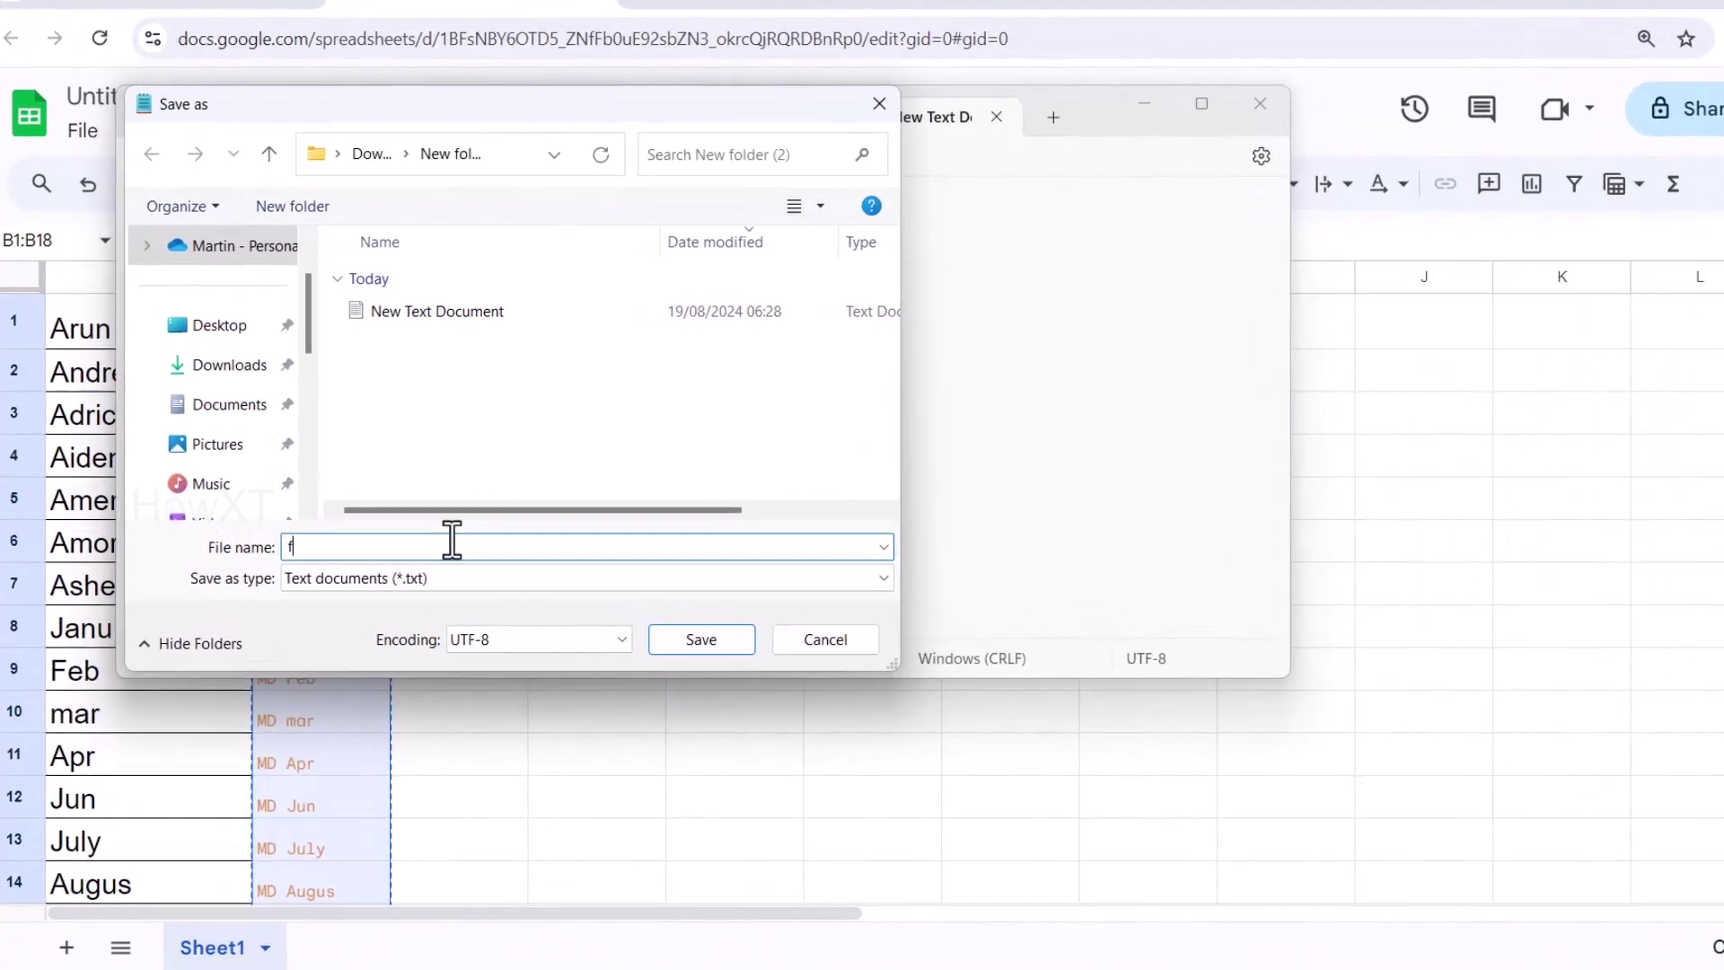
text(old)
text(er)
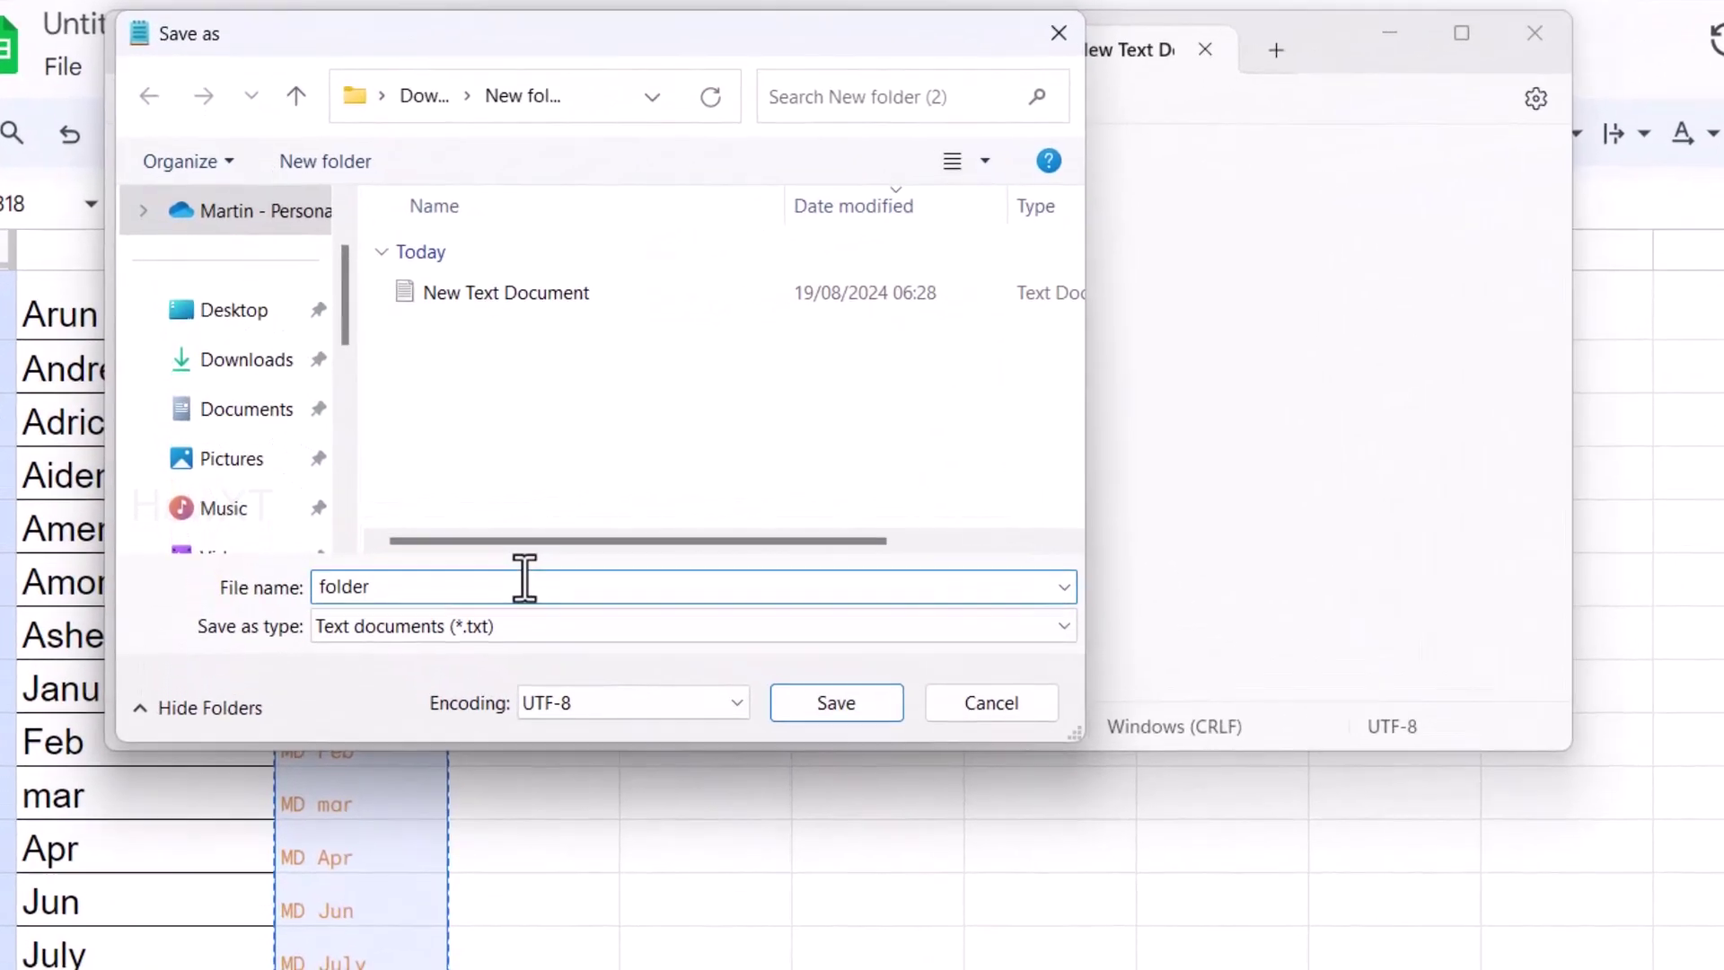
text(.bat)
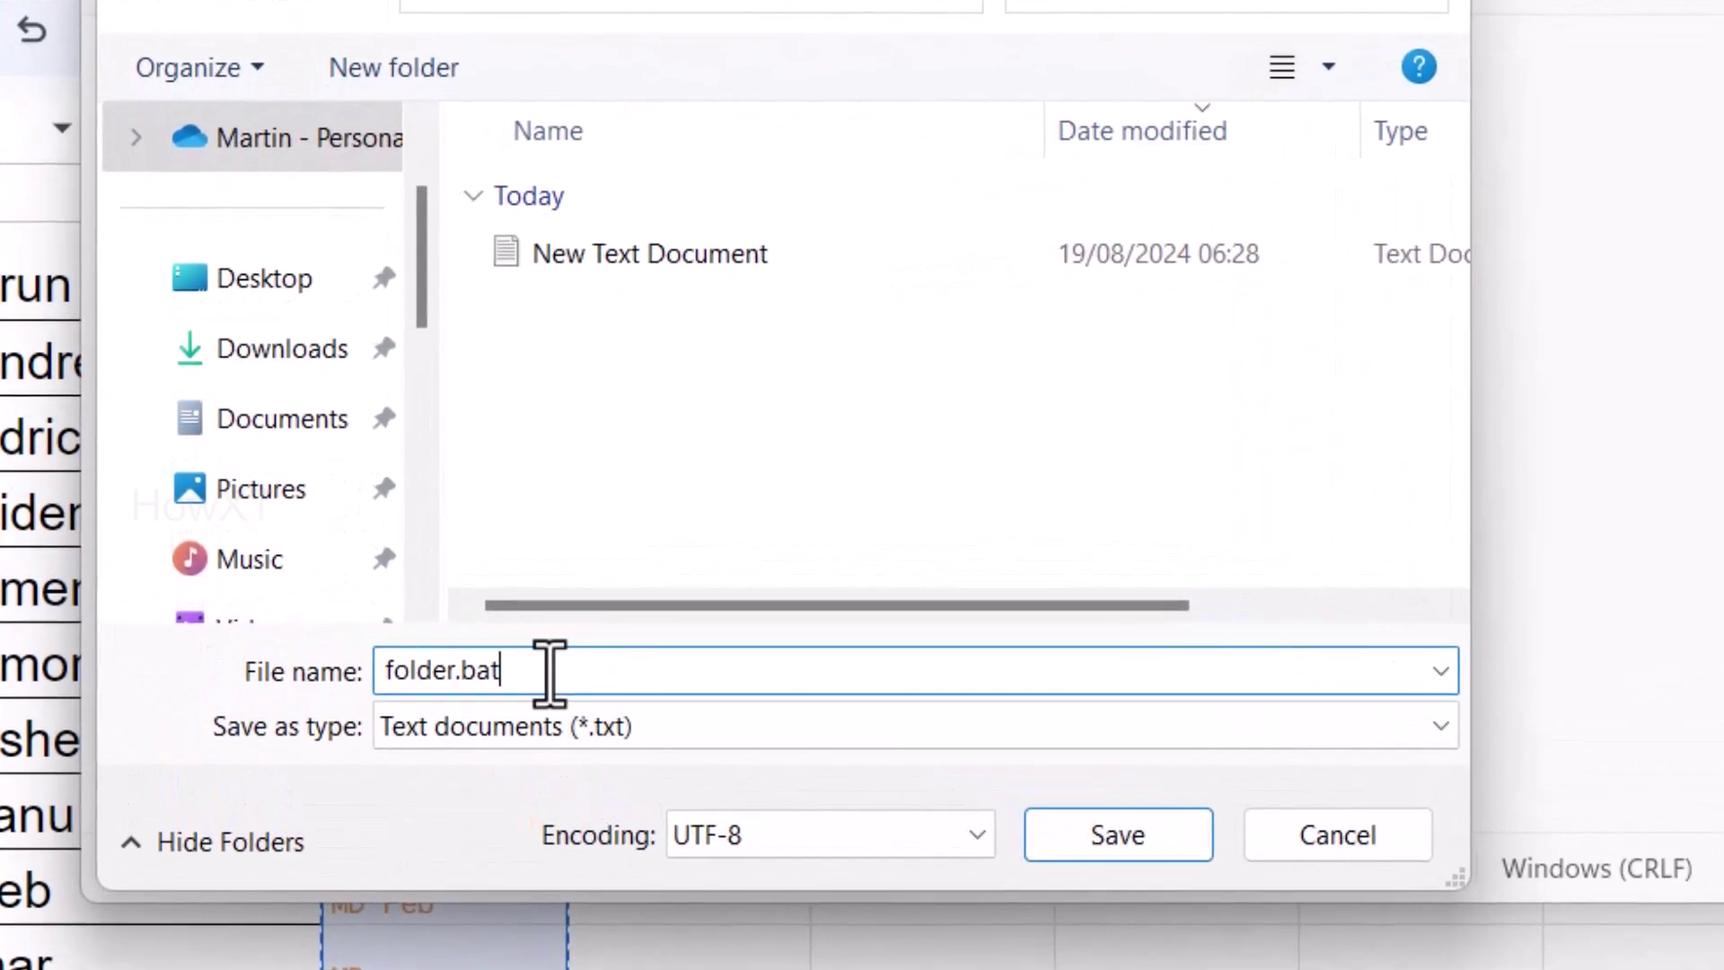
click(1059, 855)
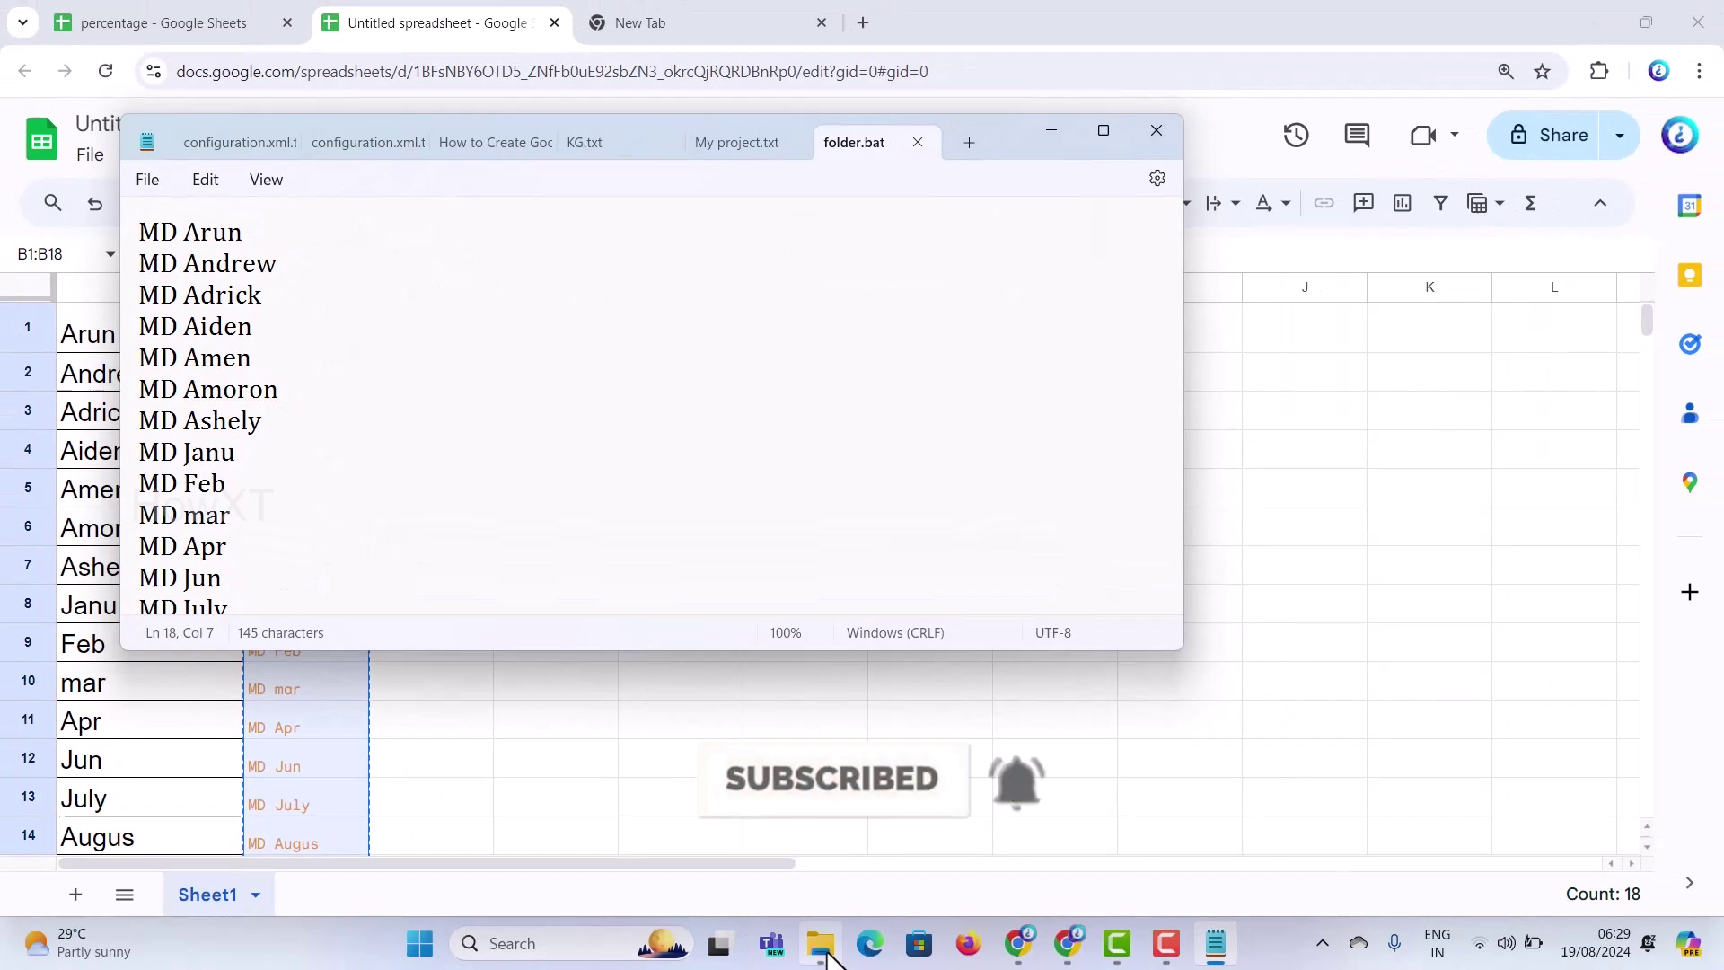
- Run folder.bat in New folder (2) to create the folders, then close the console
mouse_move(821, 943)
click(813, 808)
click(305, 383)
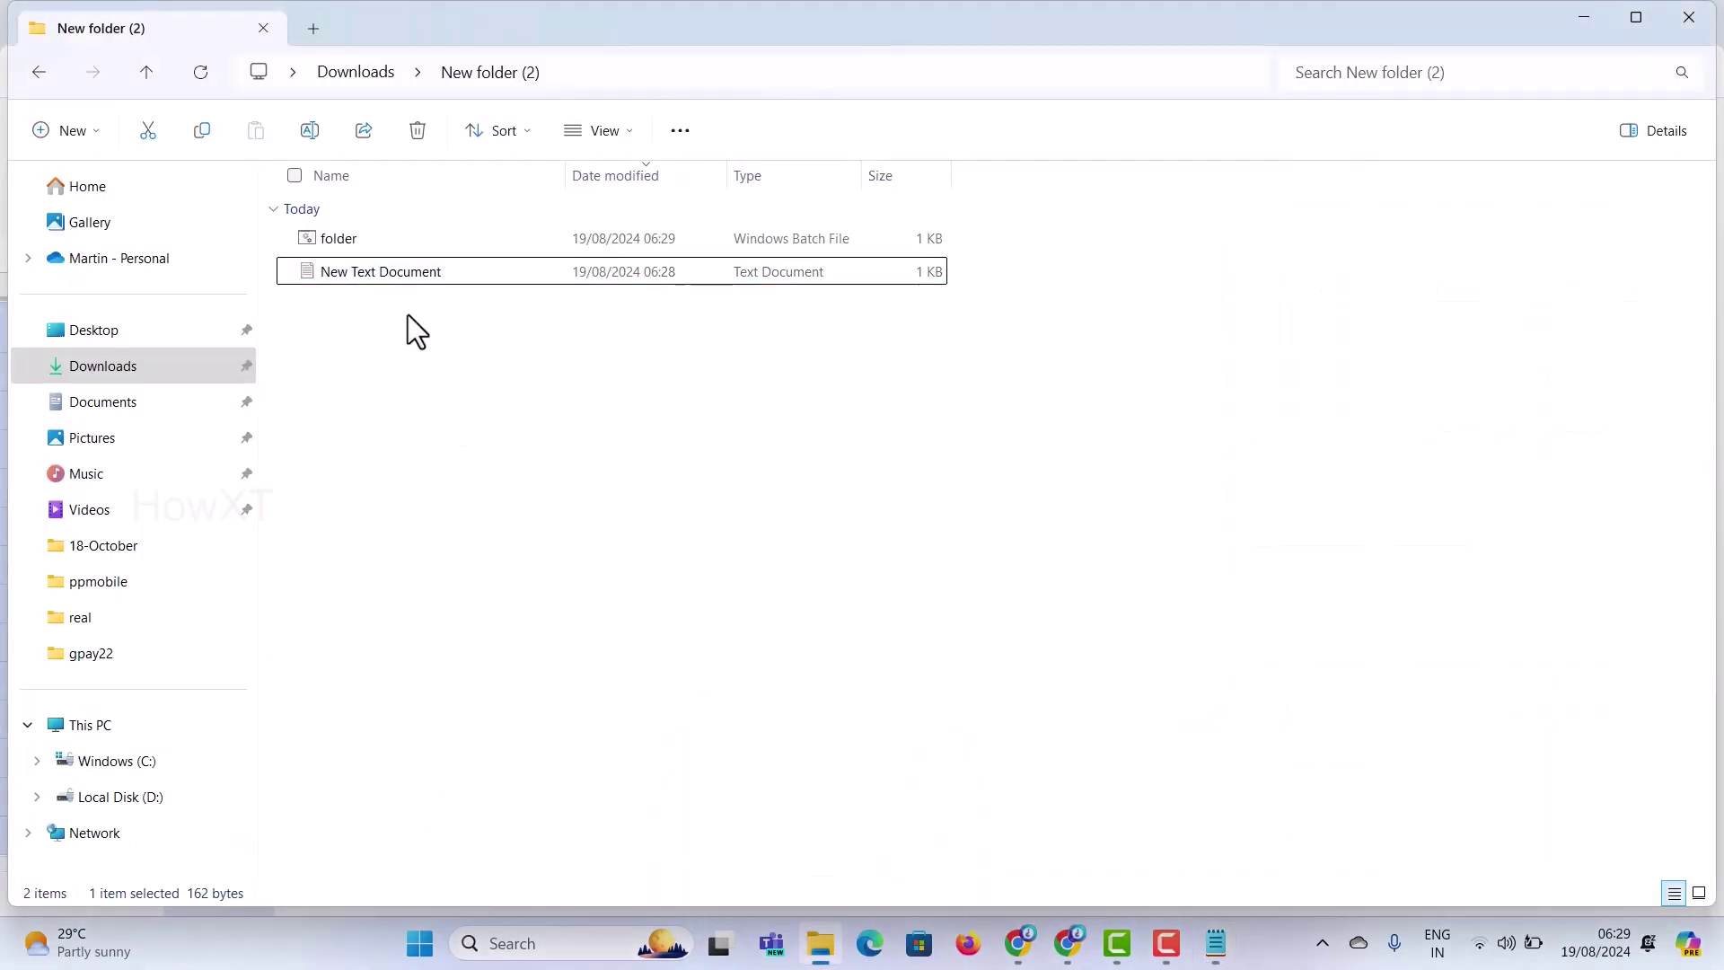
click(343, 243)
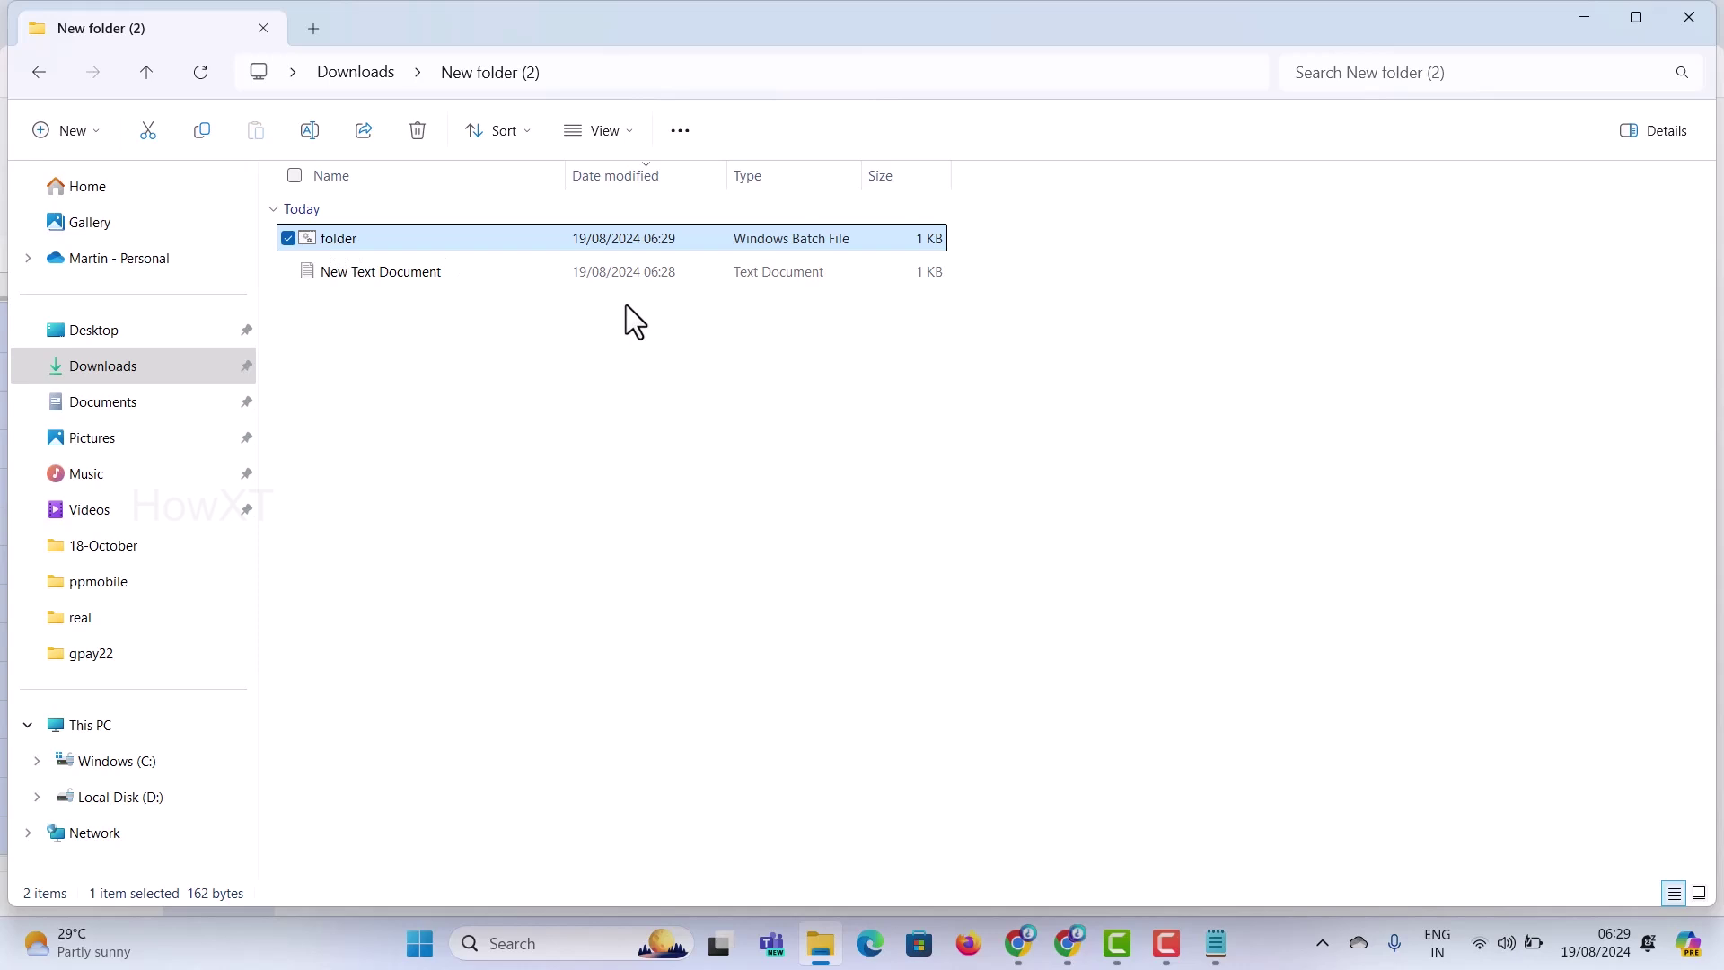
key(Return)
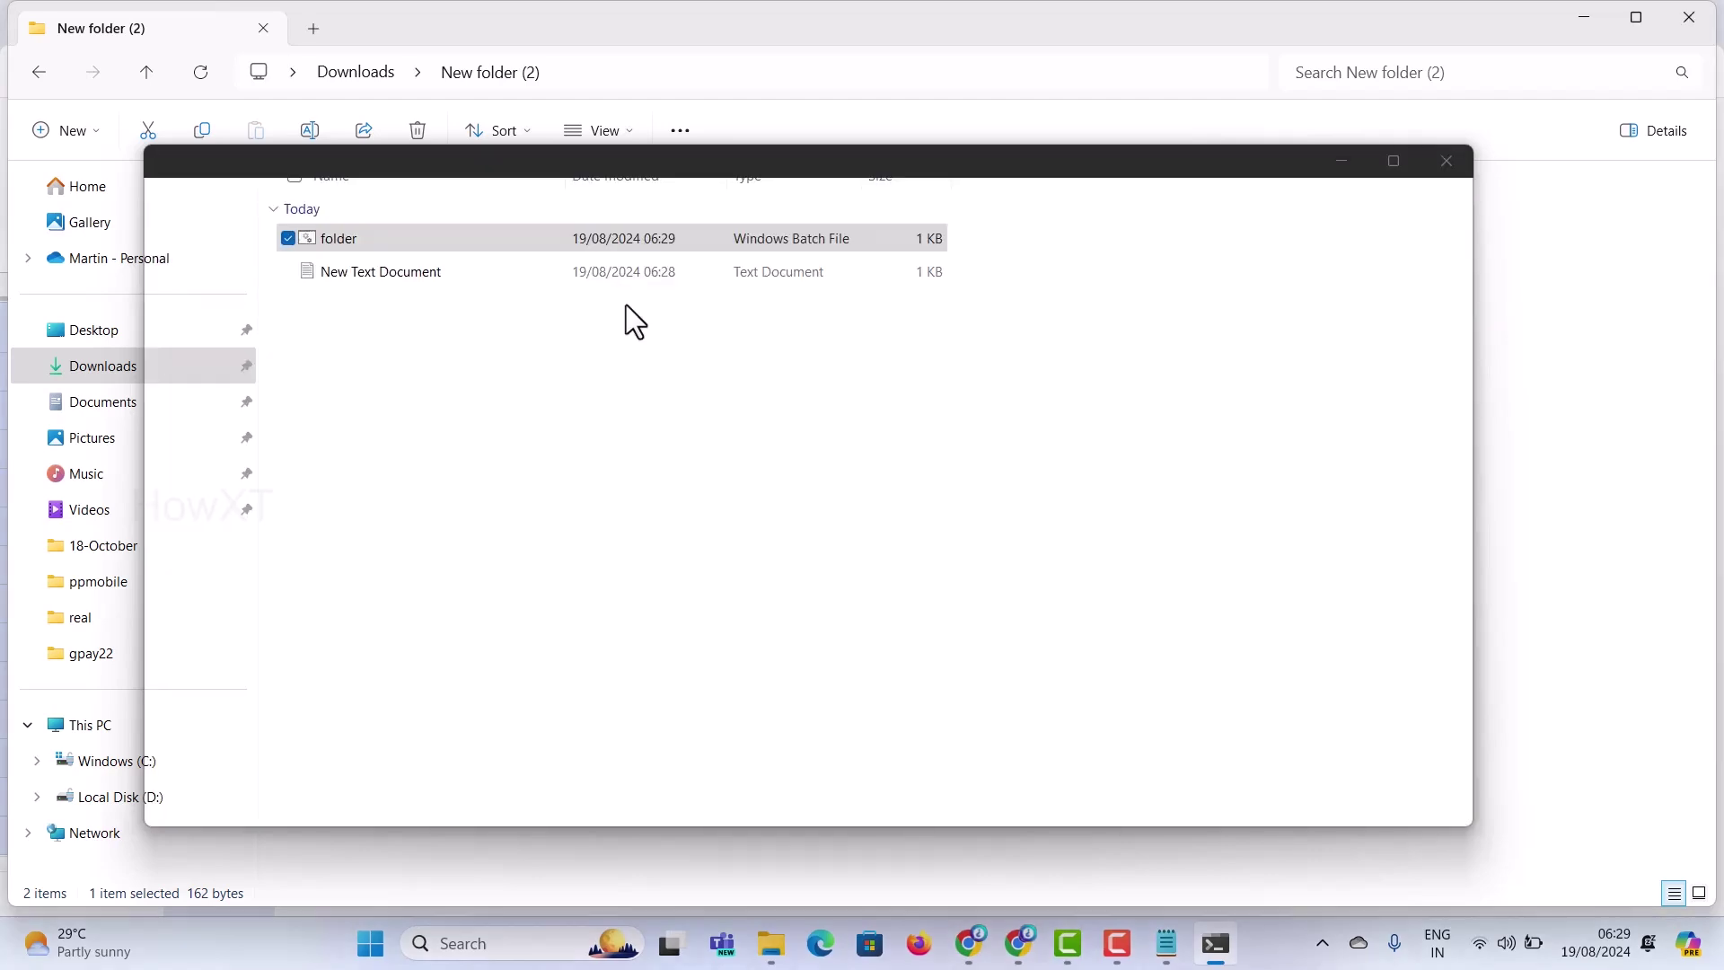
key(Return)
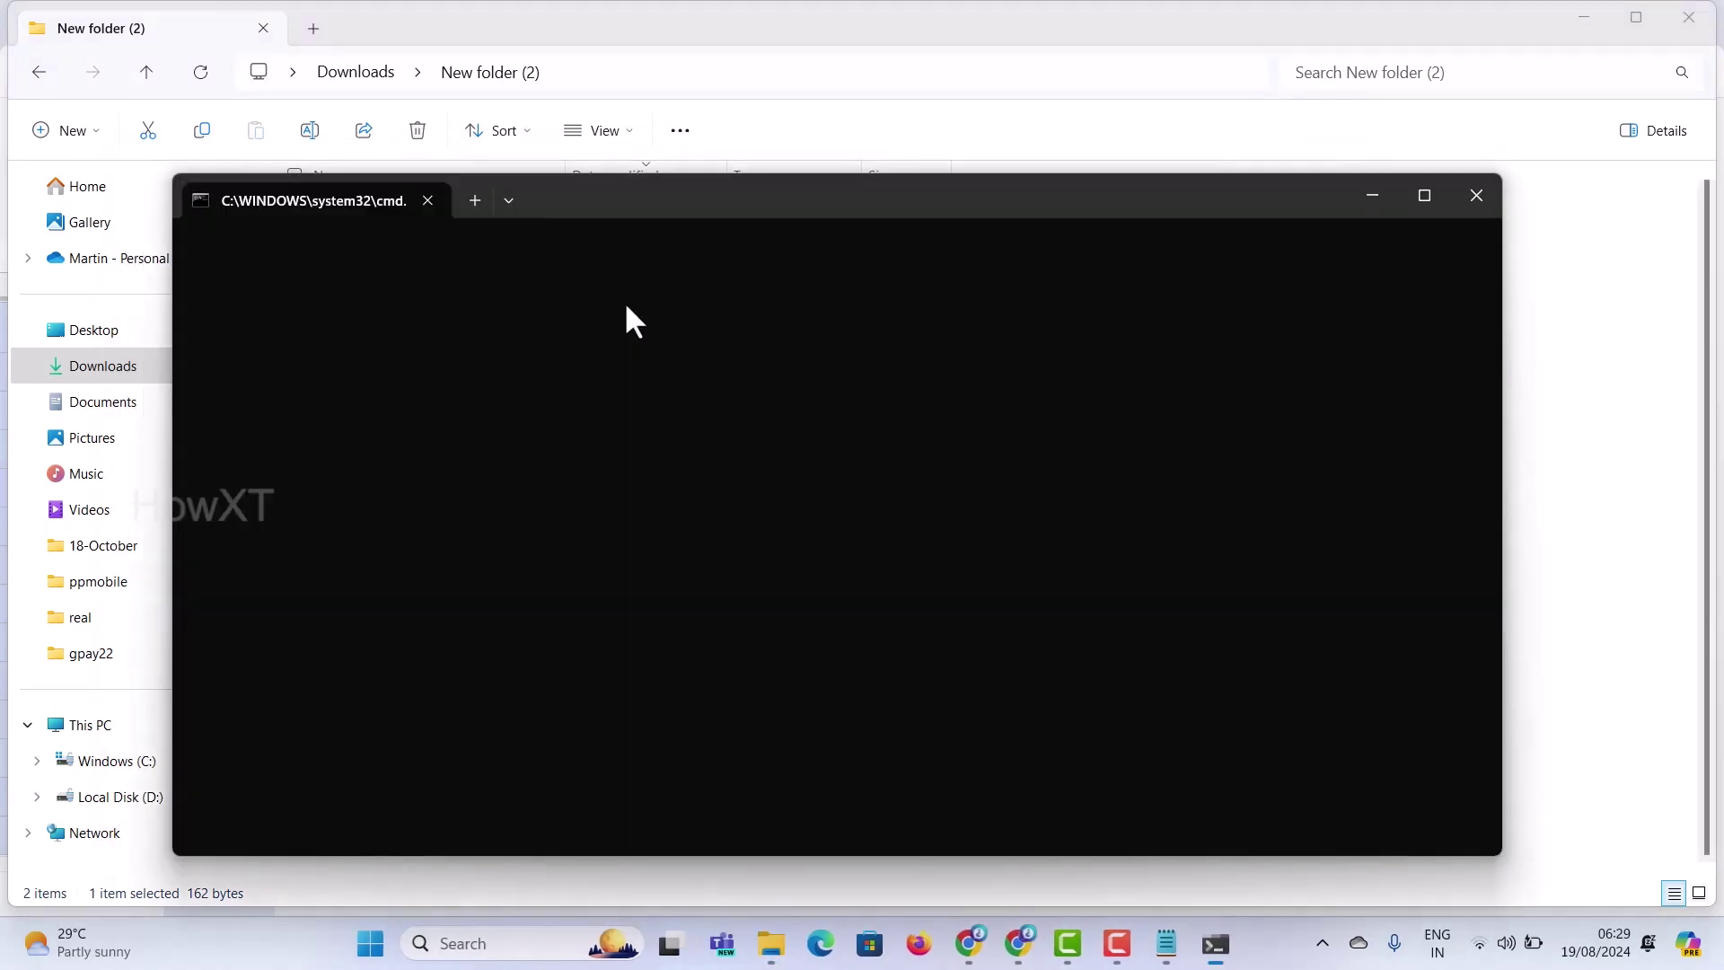
key(ctrl+d)
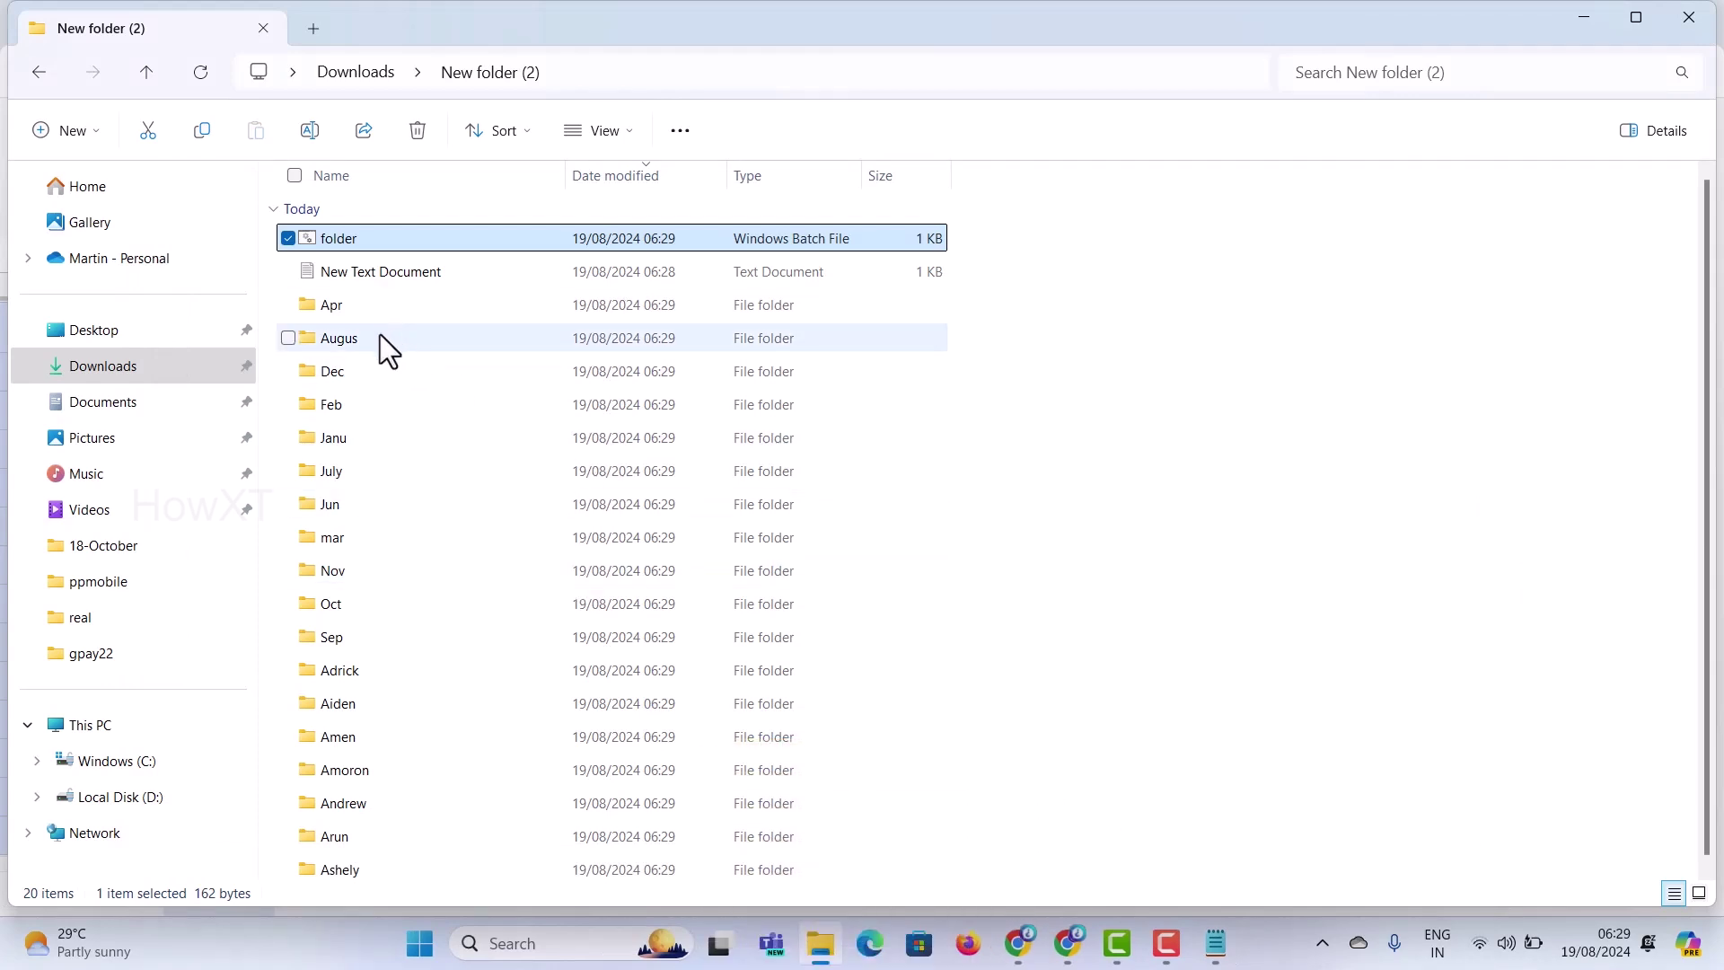
- Scroll through the newly created folders, then return to the Google Sheets spreadsheet
scroll(364, 613, down, 1)
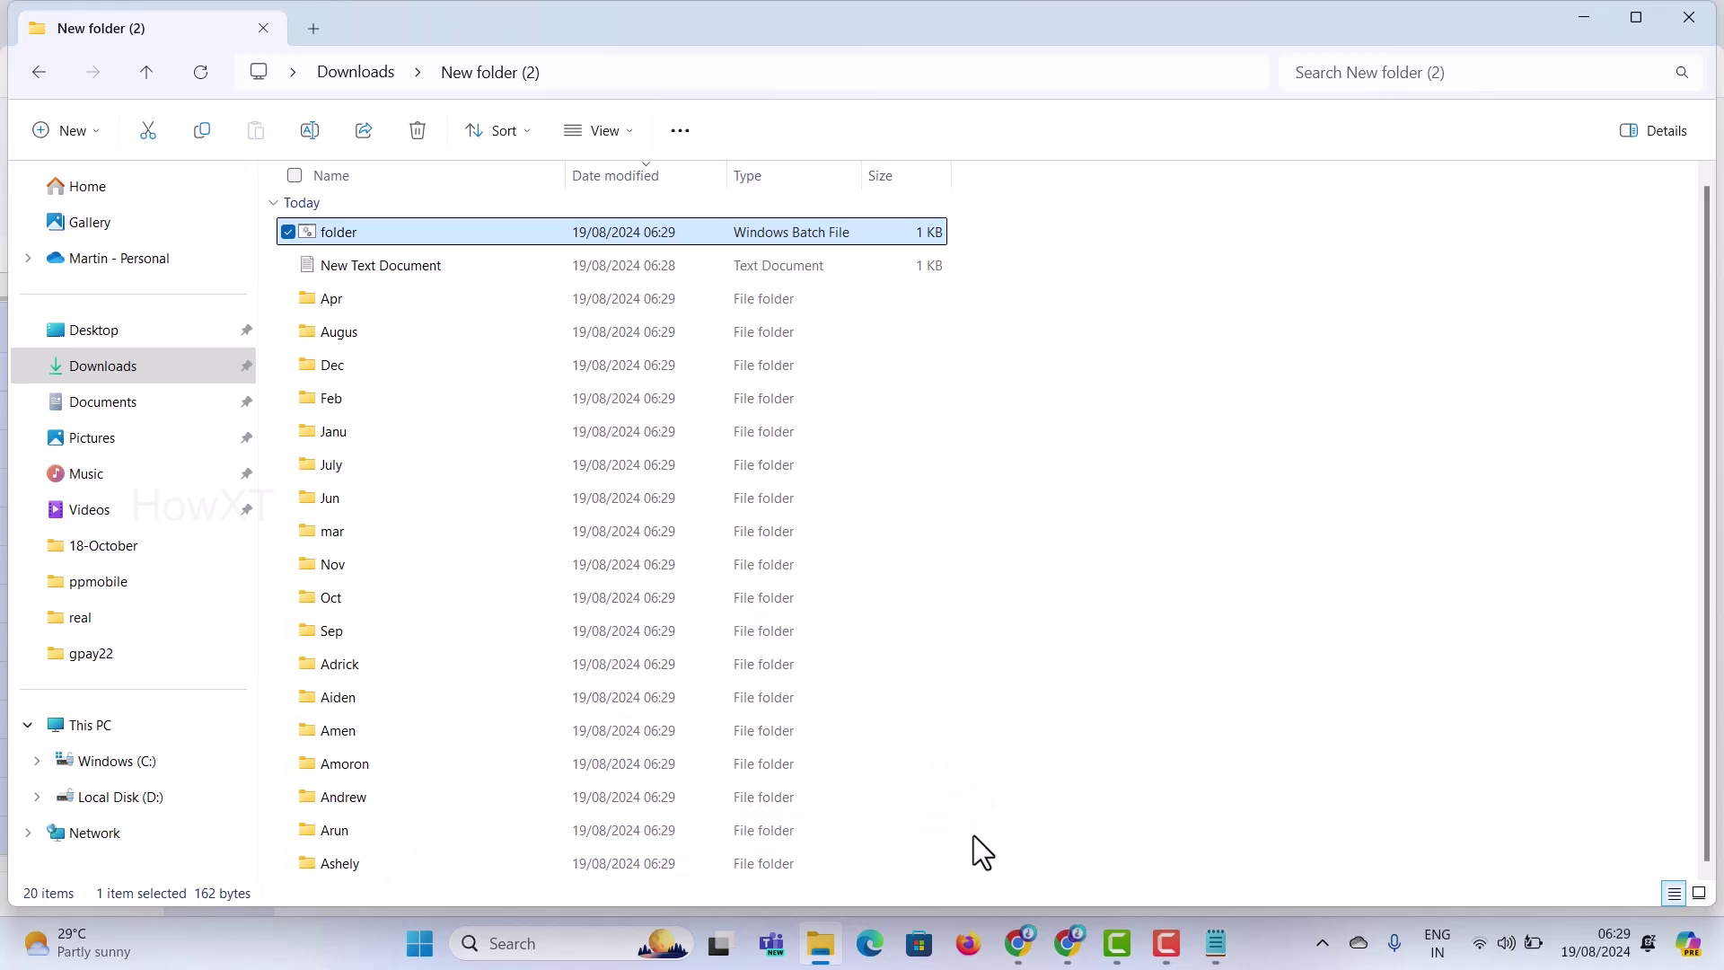
click(1066, 948)
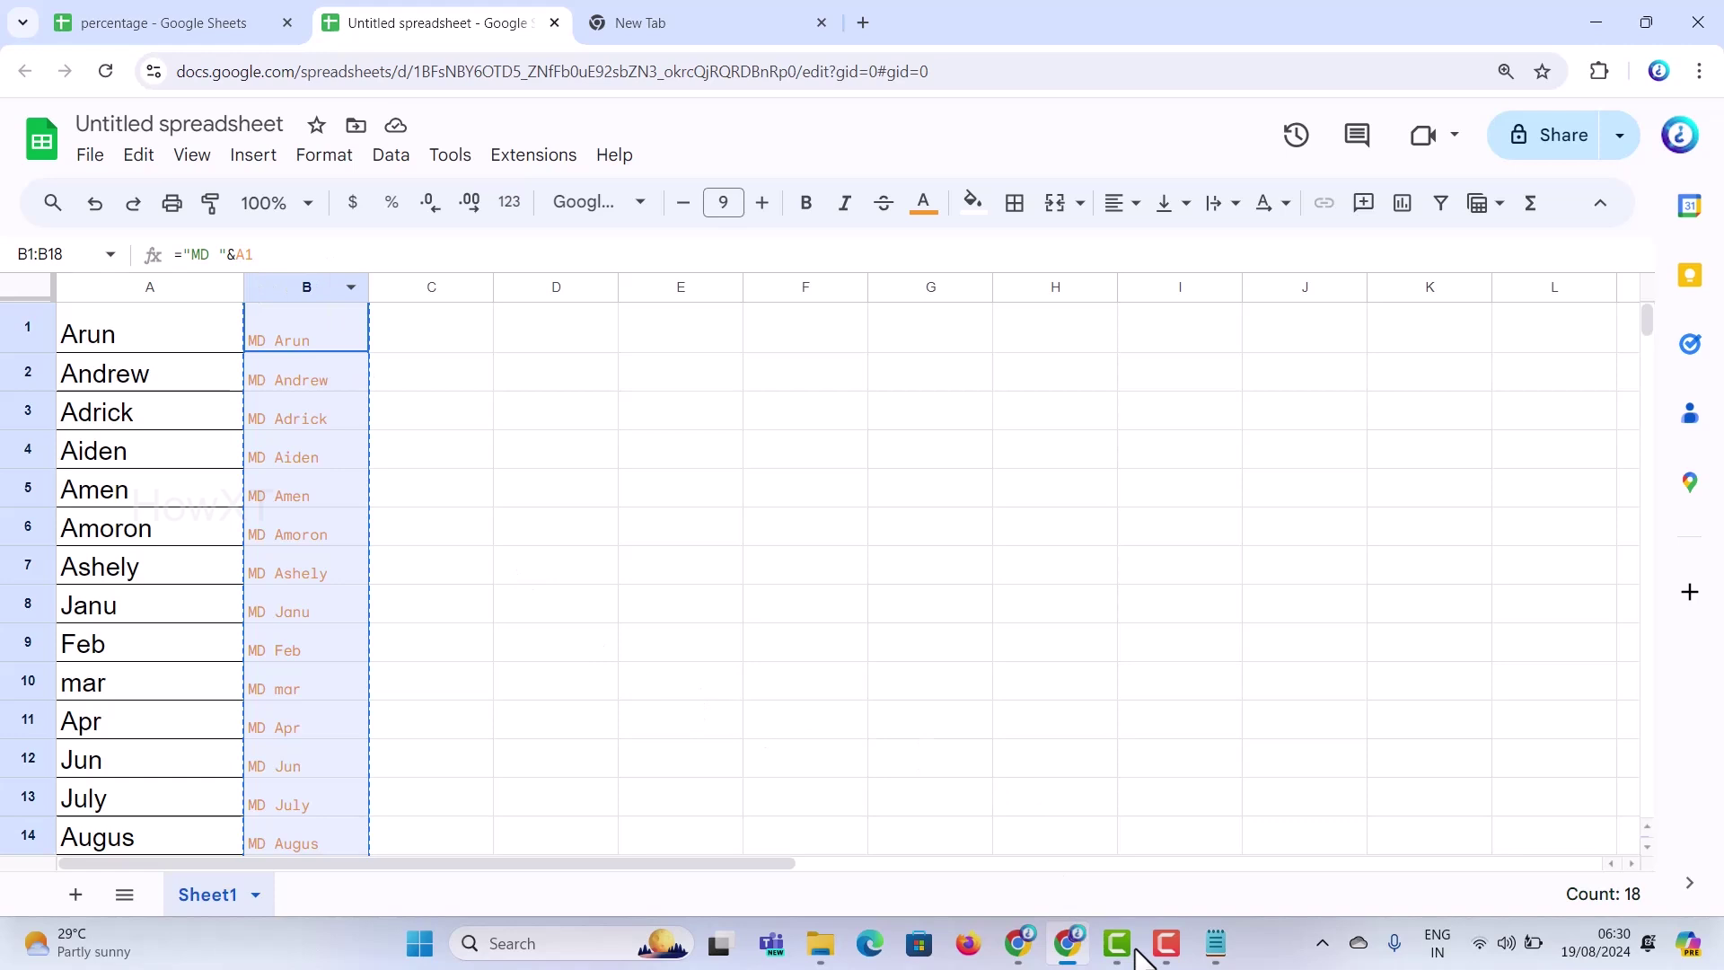
- Look over folder.bat in Notepad, then go back to the created folders in File Explorer
click(1218, 942)
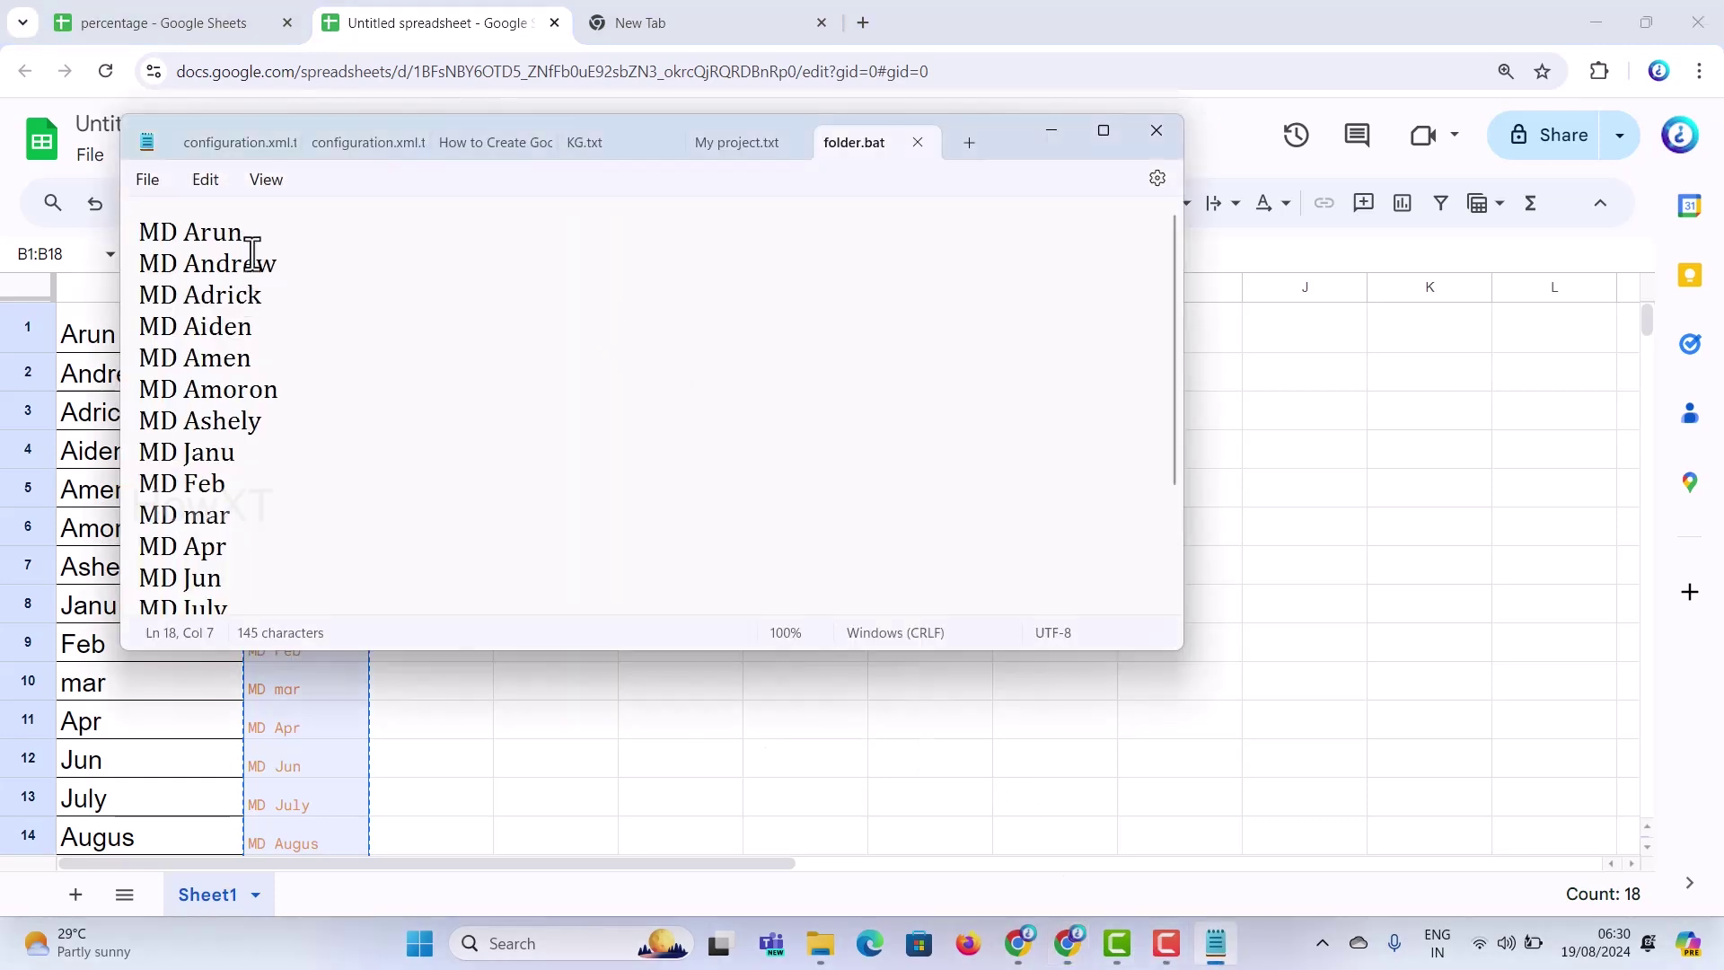
click(815, 943)
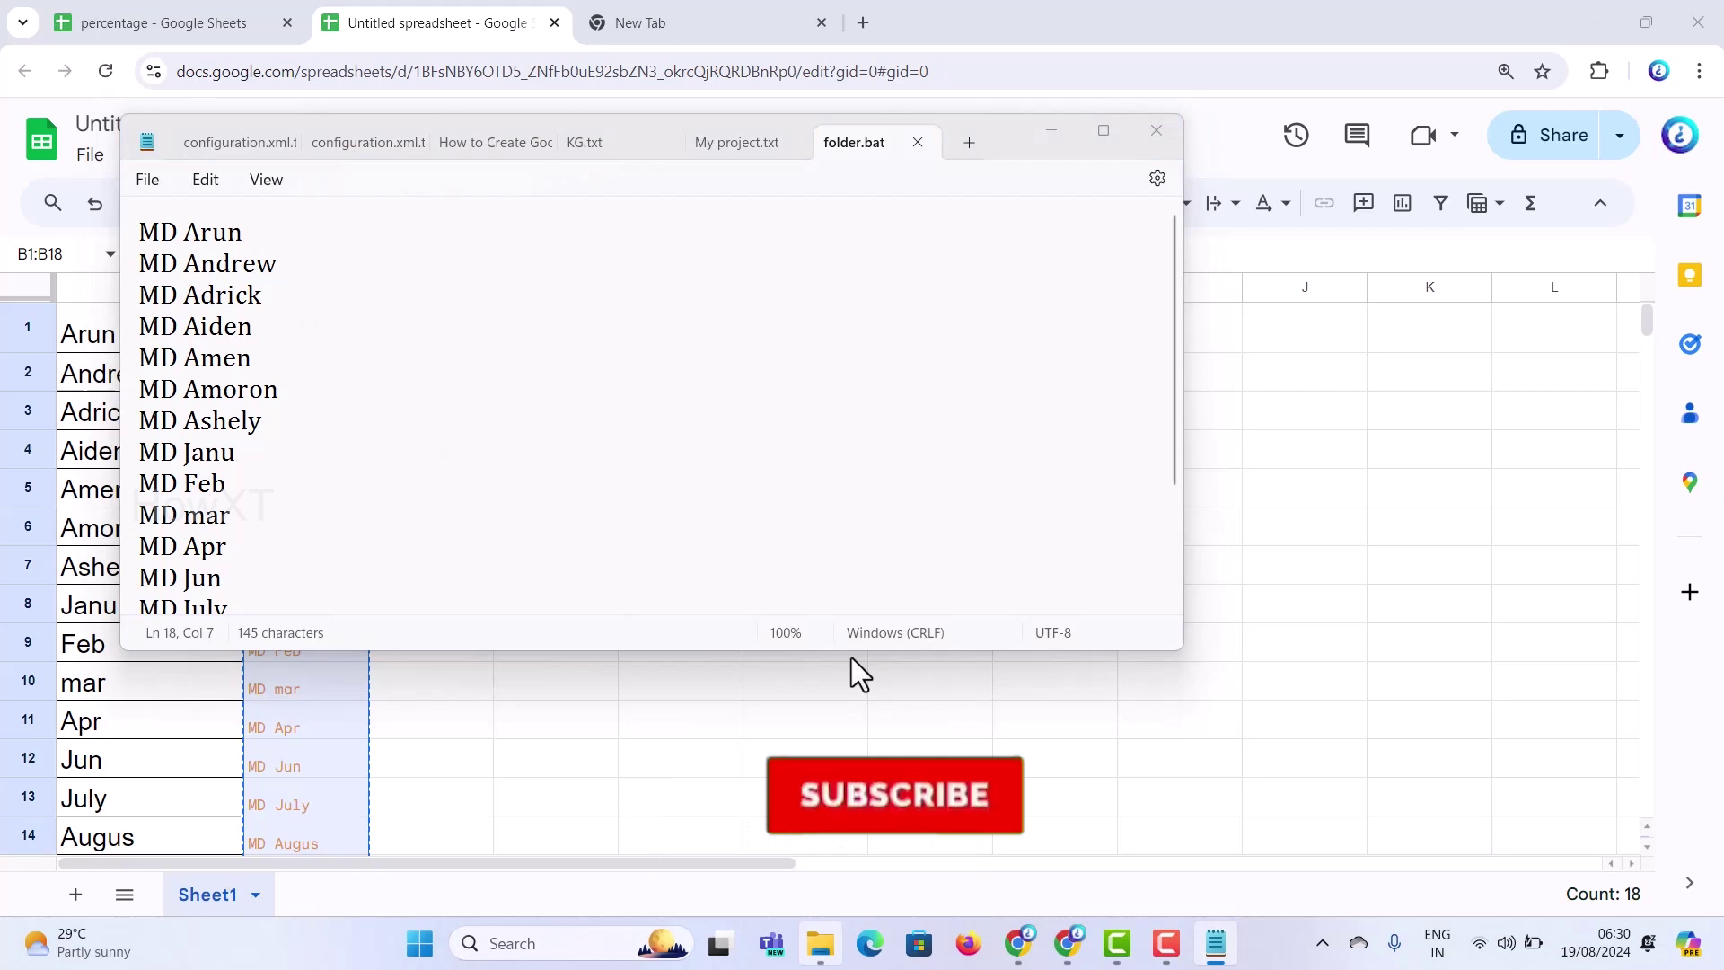